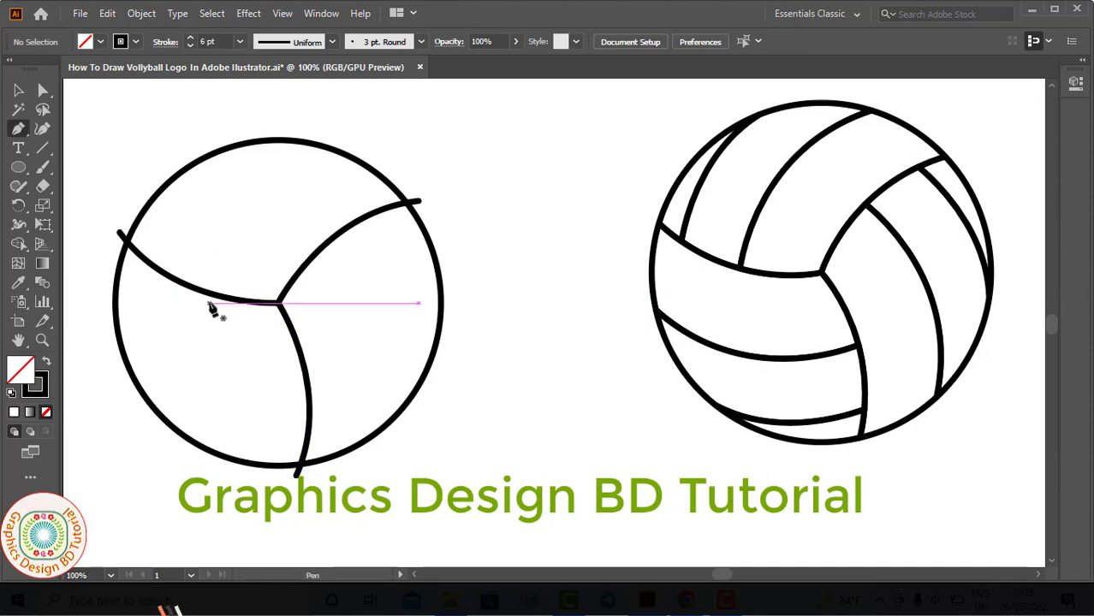
- Draw a curved seam with the Pen tool from the left arc past the circle's upper edge, ending at about X 314 px, Y 223 px
{"action": "left_click", "coordinate": [200, 297]}
{"action": "left_click_drag", "start_coordinate": [348, 141], "coordinate": [479, 106]}
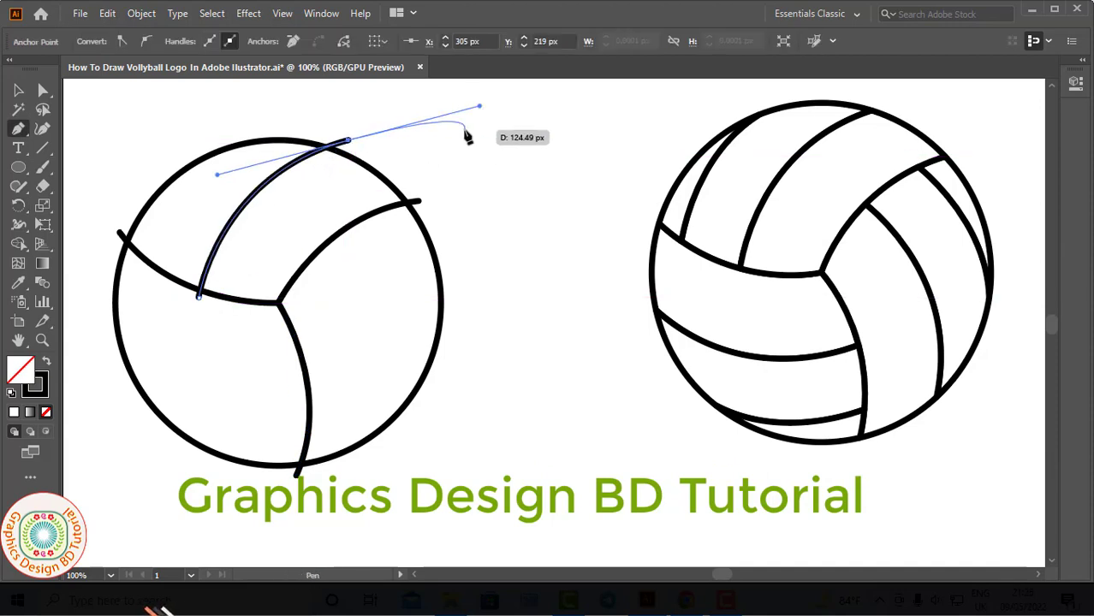
{"action": "left_click", "coordinate": [43, 90]}
{"action": "left_click_drag", "start_coordinate": [349, 140], "coordinate": [358, 144]}
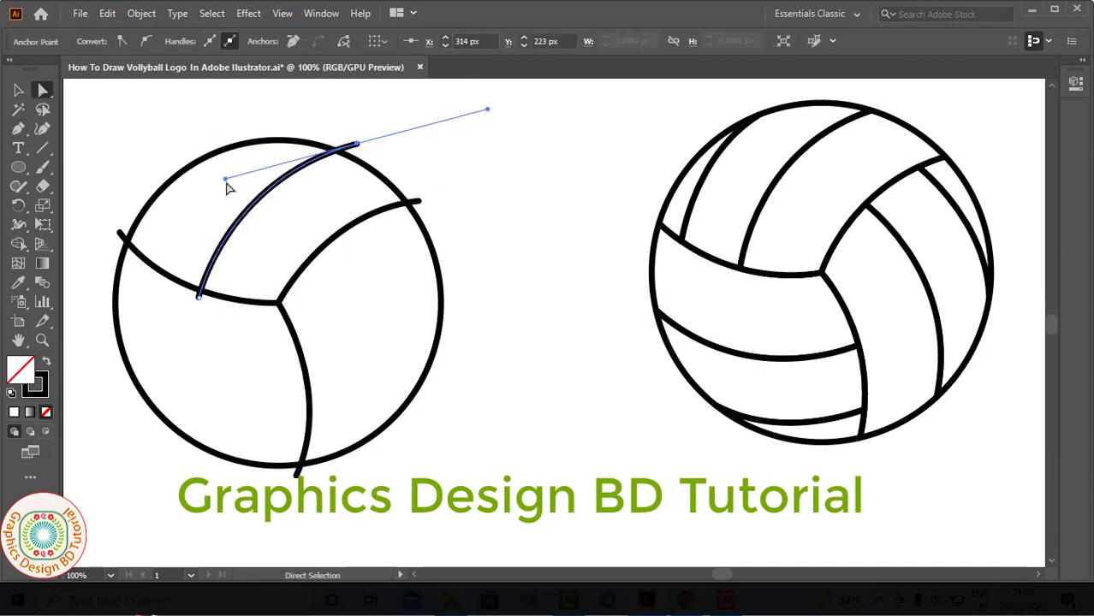
{"action": "left_click", "coordinate": [223, 195]}
- Draw a shorter curved seam near the circle's upper-left edge and adjust its end anchor and handles so it extends past the outline
{"action": "left_click", "coordinate": [18, 129]}
{"action": "left_click", "coordinate": [146, 267]}
{"action": "left_click_drag", "start_coordinate": [214, 141], "coordinate": [275, 209]}
{"action": "left_click", "coordinate": [43, 90]}
{"action": "left_click_drag", "start_coordinate": [213, 272], "coordinate": [221, 275]}
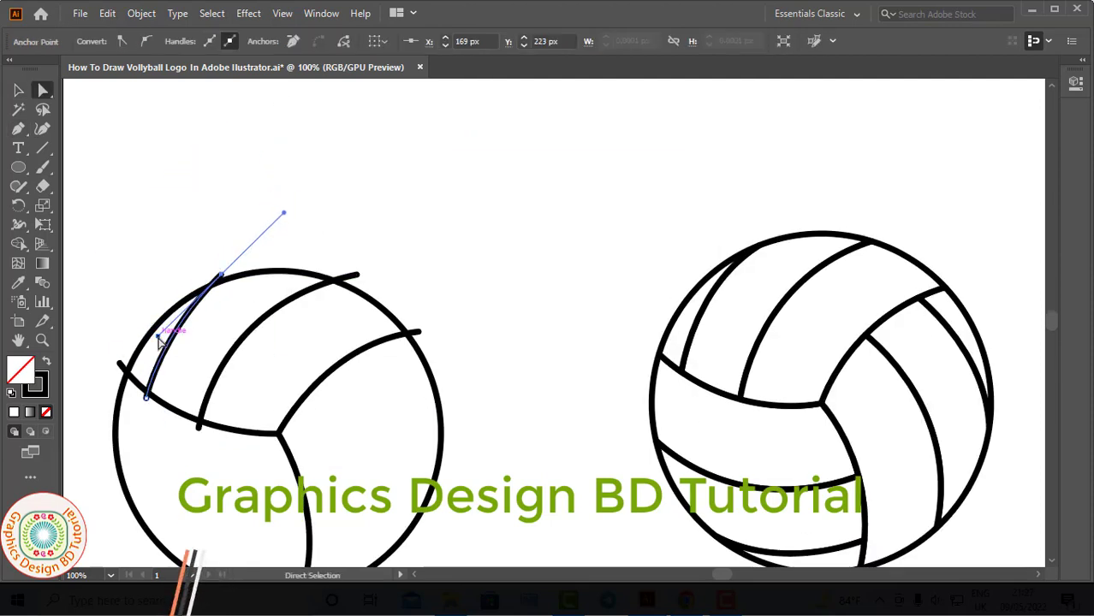
{"action": "left_click_drag", "start_coordinate": [158, 335], "coordinate": [157, 309]}
{"action": "left_click_drag", "start_coordinate": [221, 274], "coordinate": [234, 271]}
{"action": "left_click_drag", "start_coordinate": [170, 303], "coordinate": [156, 318]}
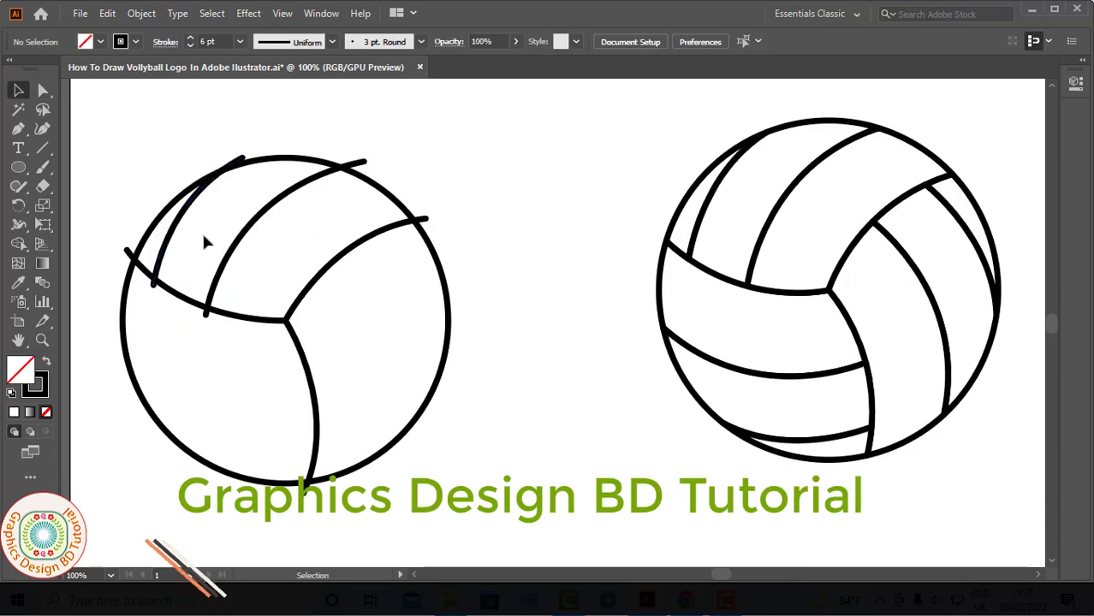
- Copy the two upper-left seam curves by rotating them 120° about the circle's centre, and repeat the rotated copy once
{"action": "left_click", "coordinate": [242, 237]}
{"action": "left_click", "coordinate": [176, 221], "text": "shift"}
{"action": "left_click", "coordinate": [18, 205]}
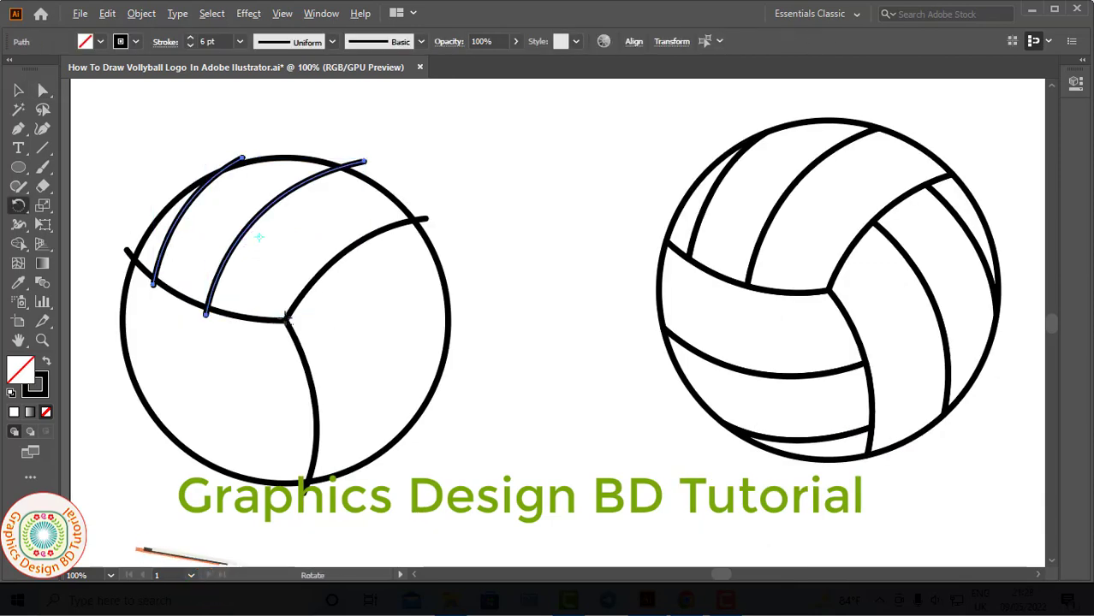
{"action": "left_click", "coordinate": [286, 321], "text": "alt"}
{"action": "left_click", "coordinate": [819, 427]}
{"action": "key", "text": "ctrl+d"}
- Select the whole ball drawing and trim the seam ends that extend beyond the circle using Pathfinder
{"action": "key", "text": "v"}
{"action": "key", "text": "ctrl+a"}
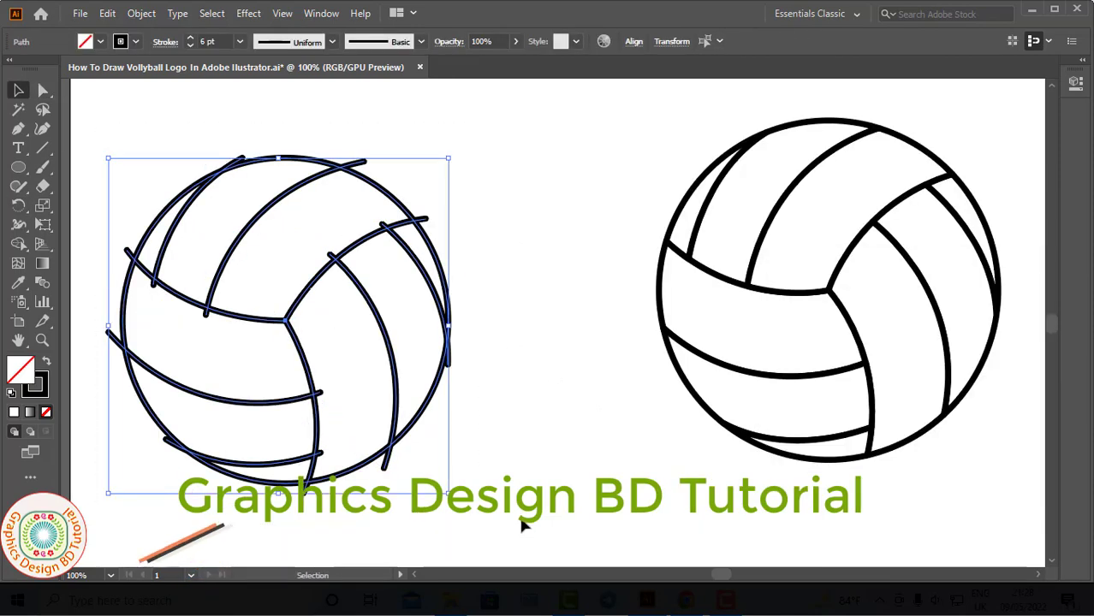
{"action": "left_click", "coordinate": [321, 14]}
{"action": "scroll", "coordinate": [394, 428], "scroll_direction": "down", "scroll_amount": 3}
{"action": "left_click", "coordinate": [395, 412]}
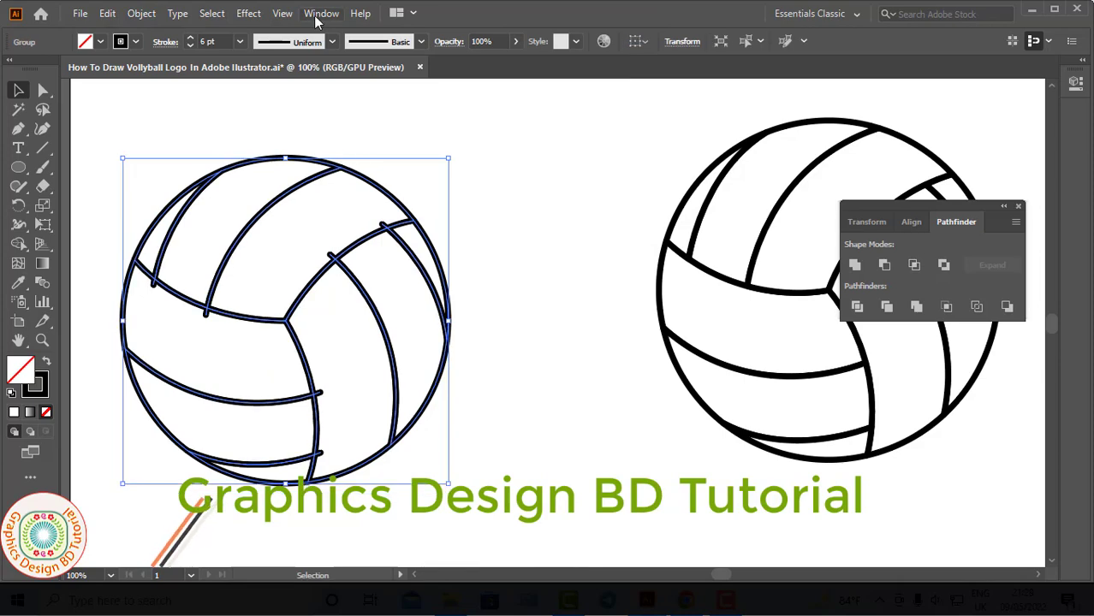
- Remove the remaining seam overhangs inside the ball with the Shape Builder tool and fill the ball white
{"action": "left_click", "coordinate": [321, 13]}
{"action": "scroll", "coordinate": [422, 519], "scroll_direction": "down", "scroll_amount": 3}
{"action": "left_click", "coordinate": [422, 519]}
{"action": "key", "text": "shift+m"}
{"action": "left_click", "coordinate": [907, 139]}
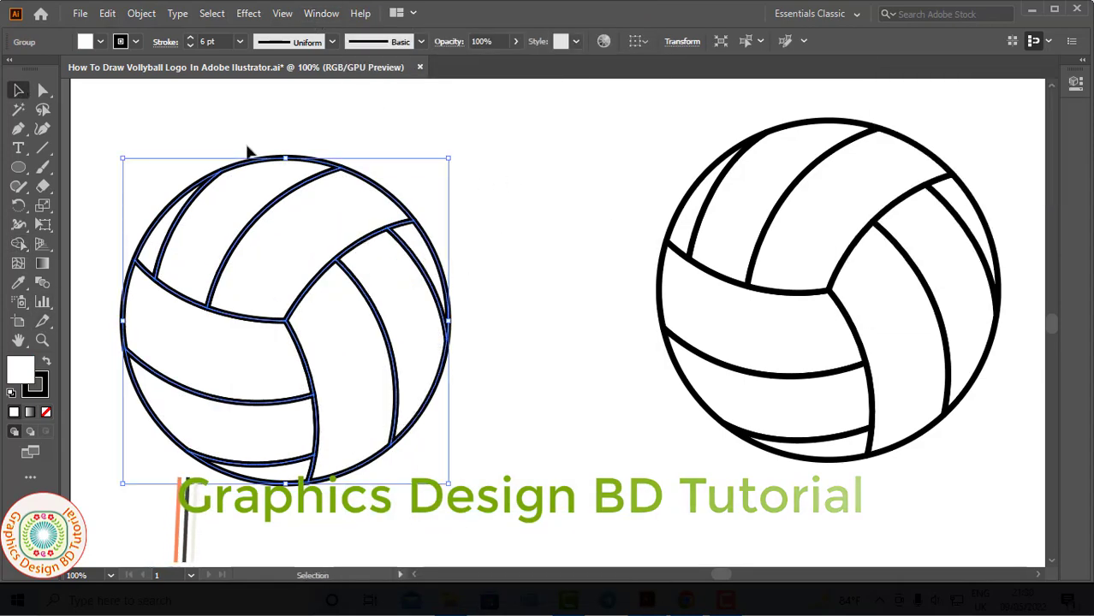
- Save the volleyball document and view both balls at 66.67% zoom
{"action": "left_click", "coordinate": [79, 13]}
{"action": "left_click", "coordinate": [109, 152]}
{"action": "left_click", "coordinate": [504, 328]}
{"action": "key", "text": "ctrl+minus"}
{"action": "scroll", "coordinate": [504, 327], "scroll_direction": "right", "scroll_amount": 2}
{"action": "left_click", "coordinate": [355, 385]}
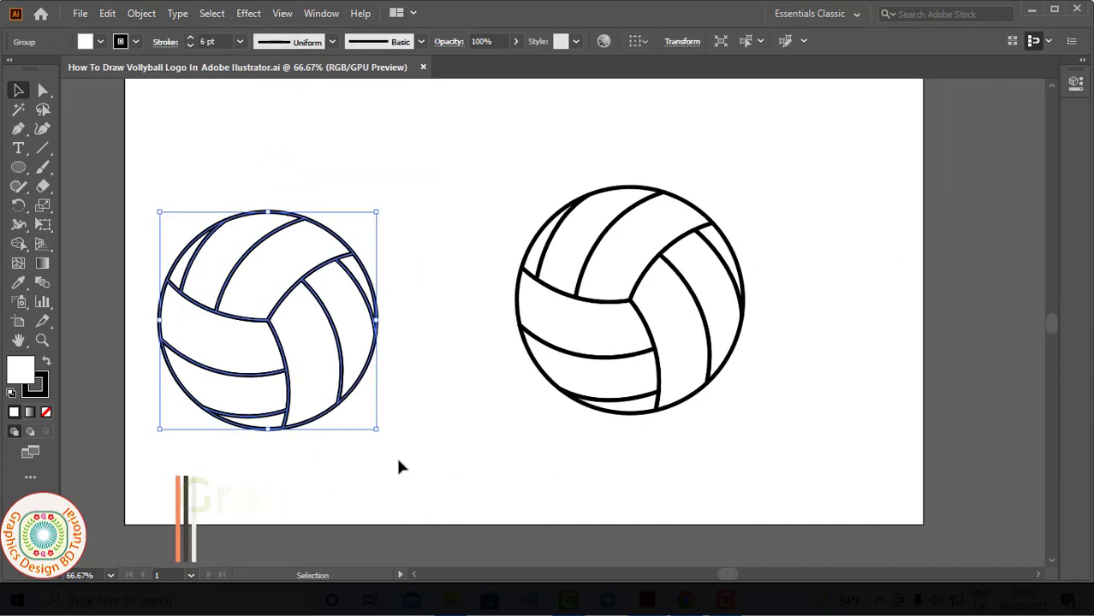
{"action": "left_click_drag", "start_coordinate": [385, 439], "coordinate": [410, 421]}
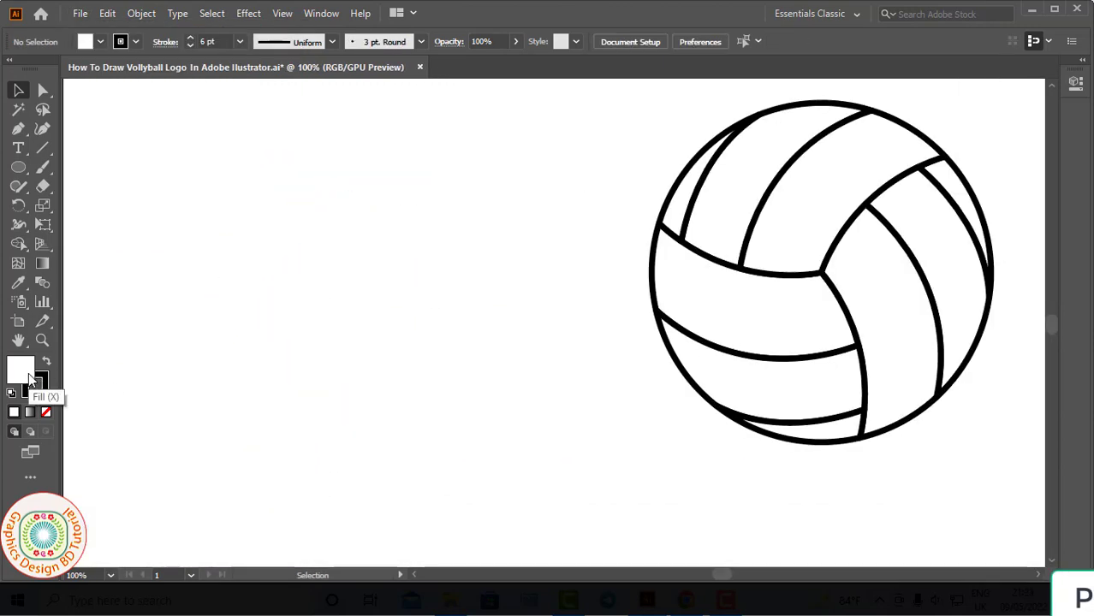
- Draw a large circle with no fill and a 6 pt black stroke, and place it to the left of the reference volleyball
{"action": "left_click", "coordinate": [46, 412]}
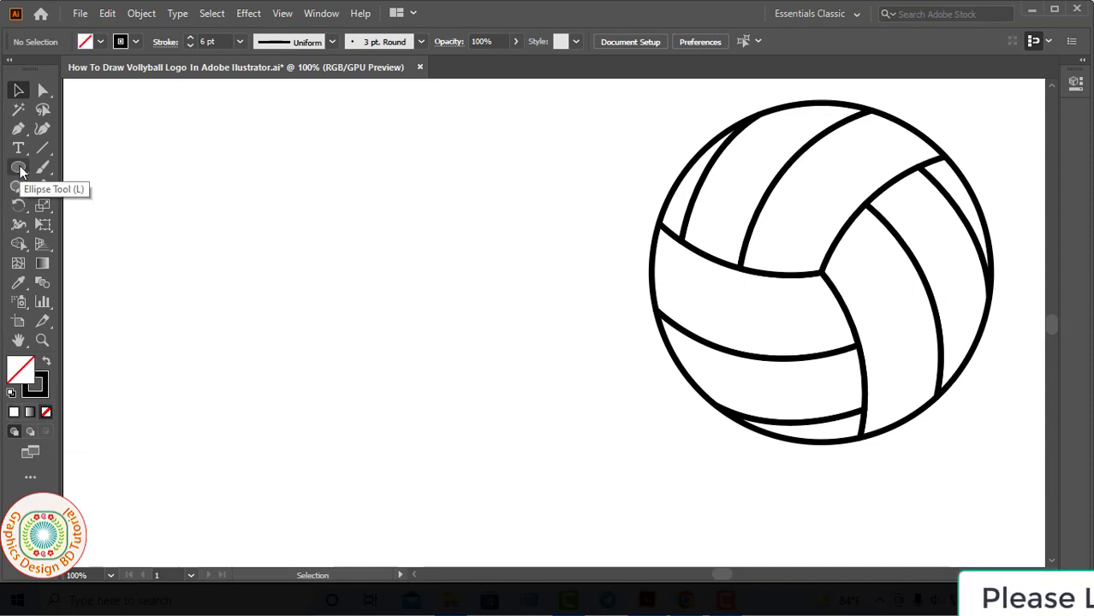
{"action": "left_click_drag", "start_coordinate": [18, 167], "coordinate": [84, 204]}
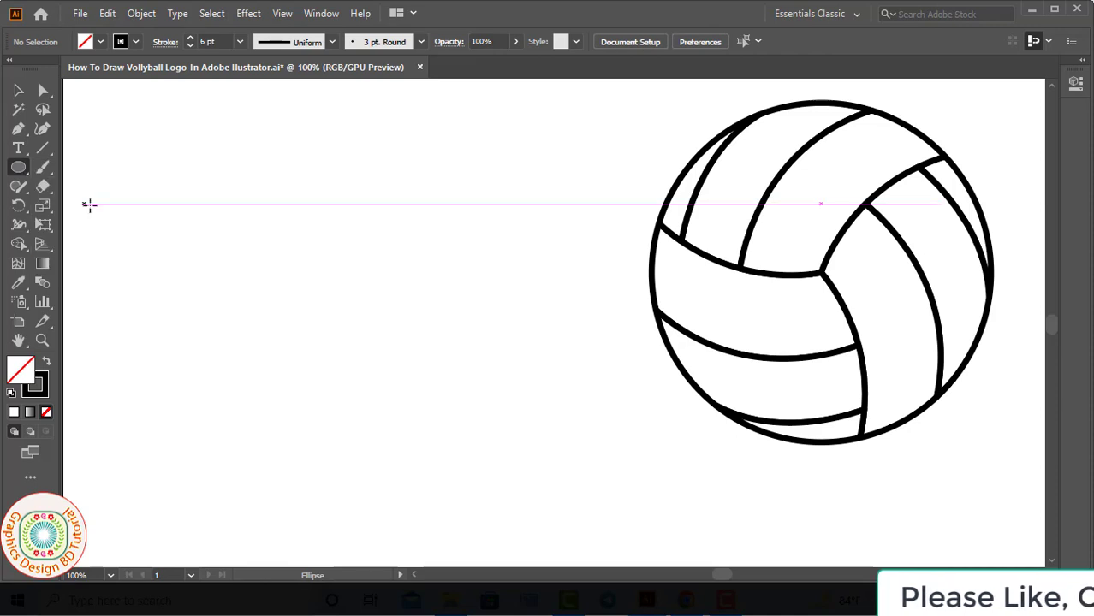
{"action": "left_click_drag", "start_coordinate": [215, 232], "coordinate": [538, 494]}
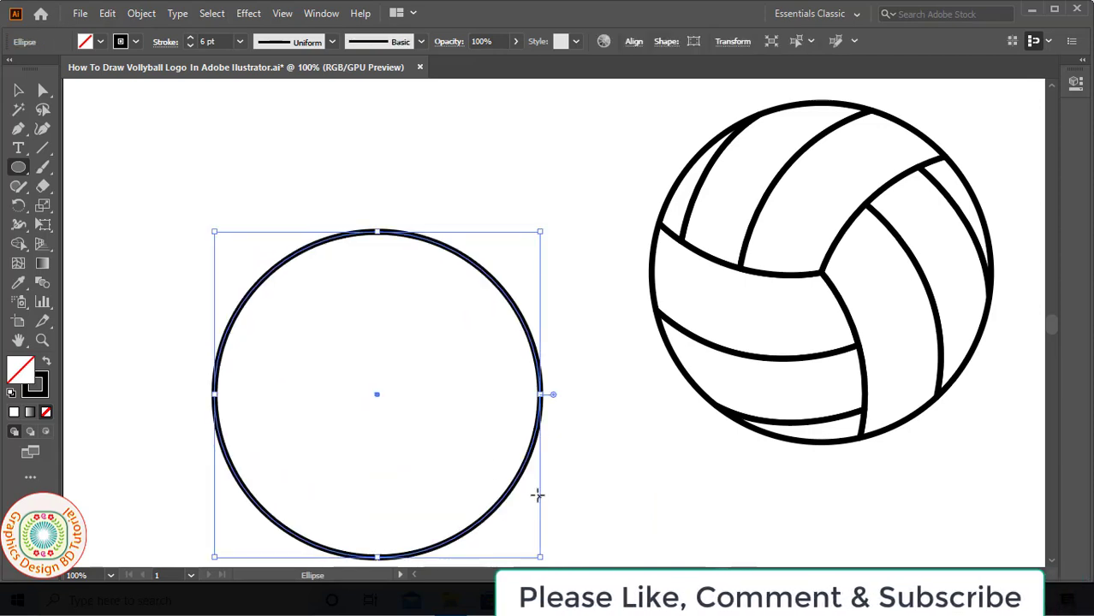
{"action": "key", "text": "v"}
{"action": "left_click_drag", "start_coordinate": [264, 274], "coordinate": [165, 182]}
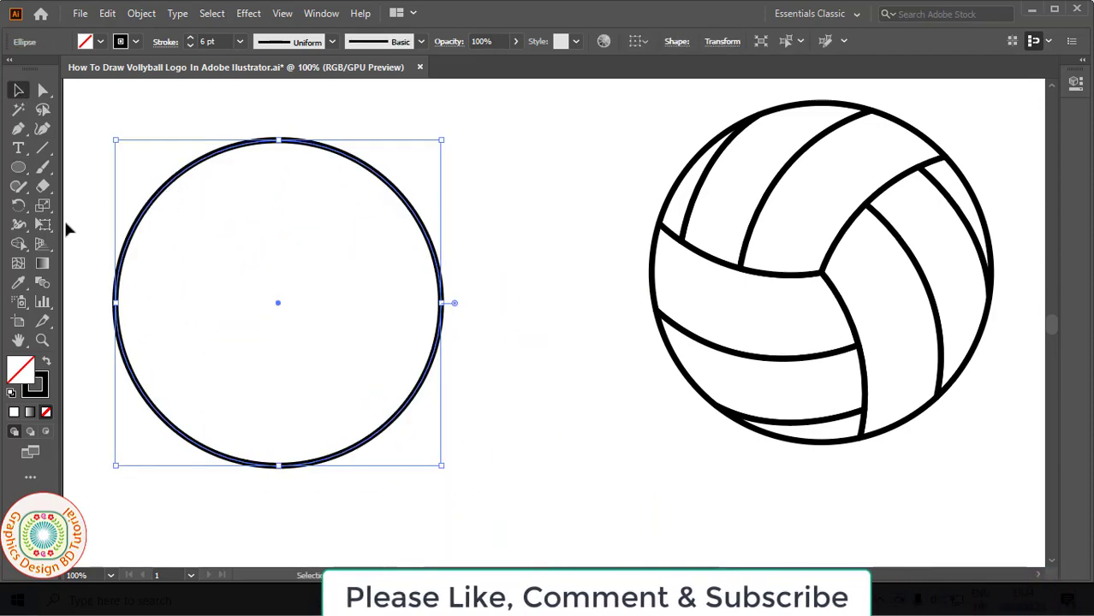
- Draw a curved seam with the Pen tool from the circle's centre past its upper-right edge and refine its bend with the end handle
{"action": "left_click", "coordinate": [19, 130]}
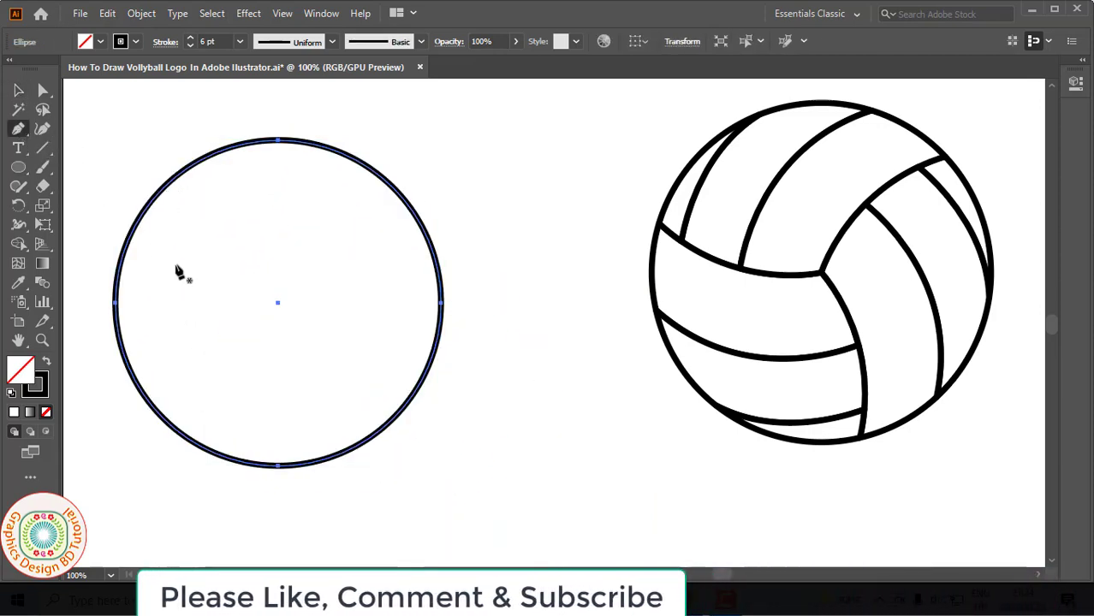
{"action": "left_click", "coordinate": [278, 303]}
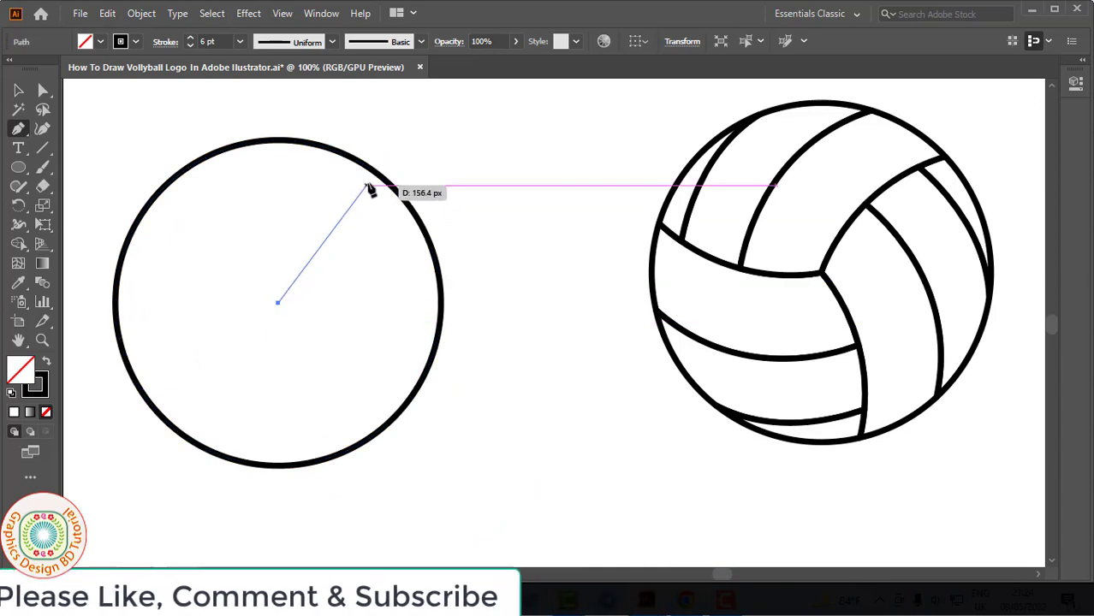
{"action": "mouse_move", "coordinate": [419, 202]}
{"action": "left_mouse_down"}
{"action": "mouse_move", "coordinate": [467, 212]}
{"action": "mouse_move", "coordinate": [559, 178]}
{"action": "mouse_move", "coordinate": [566, 197]}
{"action": "mouse_move", "coordinate": [538, 211]}
{"action": "mouse_move", "coordinate": [565, 203]}
{"action": "mouse_move", "coordinate": [557, 199]}
{"action": "mouse_move", "coordinate": [573, 182]}
{"action": "mouse_move", "coordinate": [523, 193]}
{"action": "left_mouse_up"}
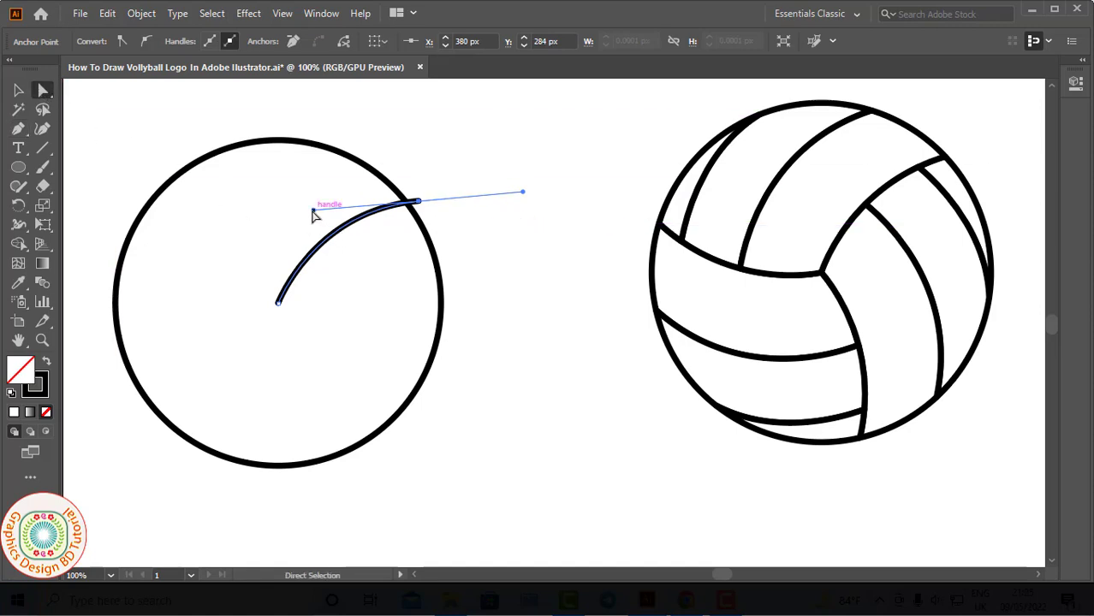
{"action": "left_click_drag", "start_coordinate": [309, 214], "coordinate": [325, 213]}
{"action": "key", "text": "v"}
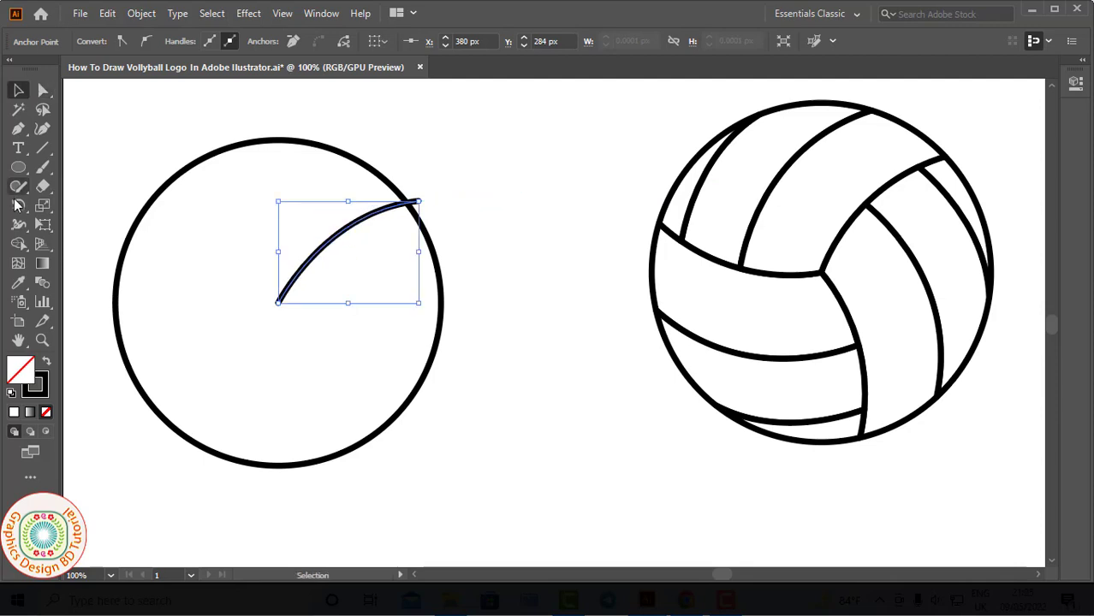
- Copy the seam by rotating it 120° about the circle's centre, and repeat the copy to get three evenly spaced arcs
{"action": "left_click", "coordinate": [18, 206]}
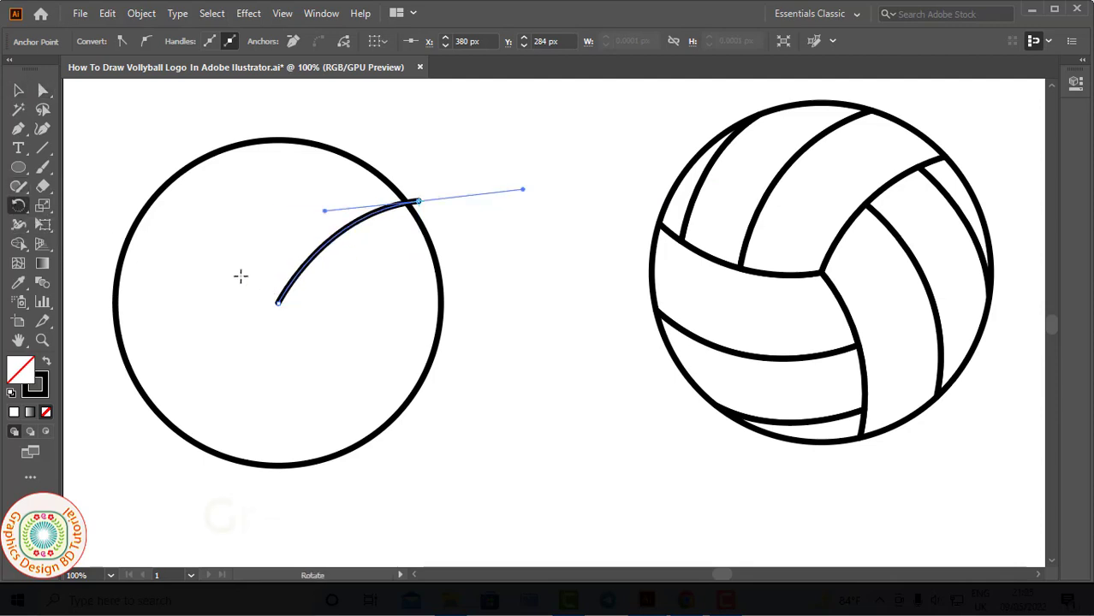
{"action": "left_click", "coordinate": [278, 304], "text": "alt"}
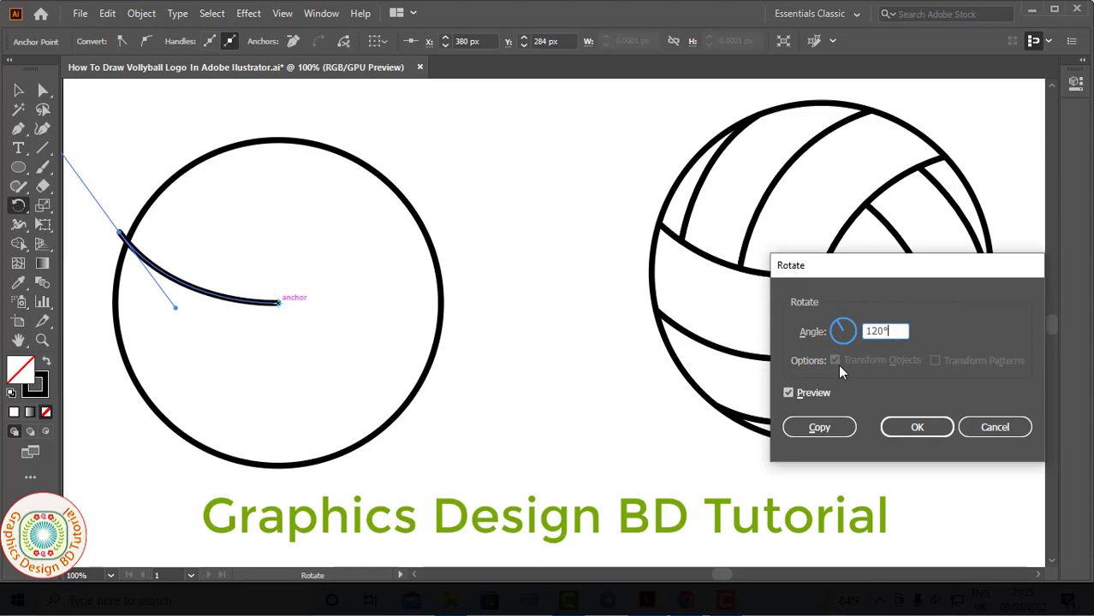
{"action": "left_click", "coordinate": [819, 428]}
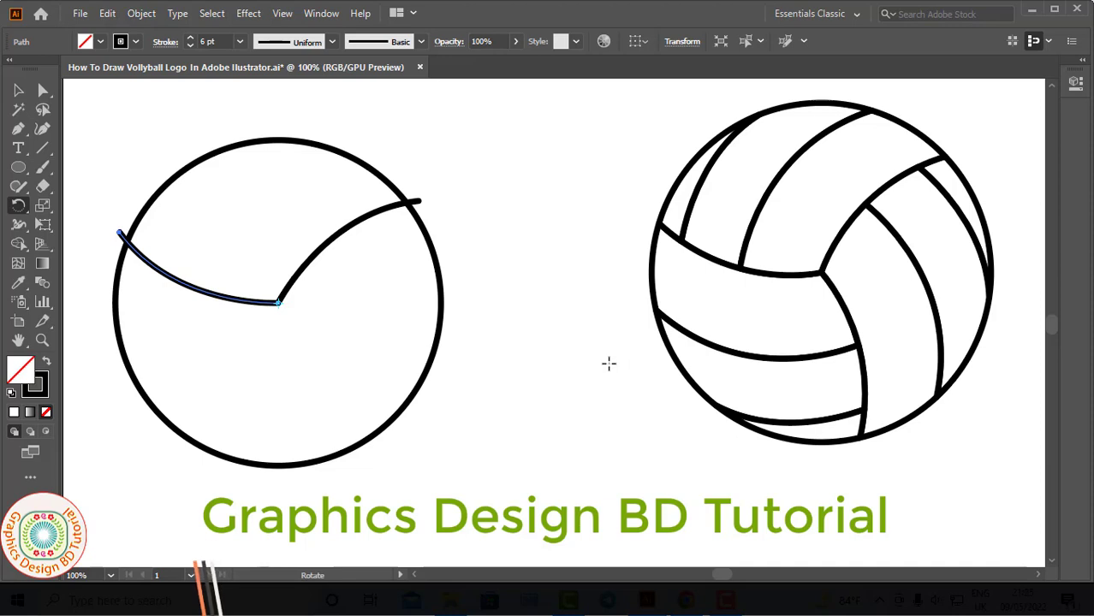
{"action": "key", "text": "ctrl+d"}
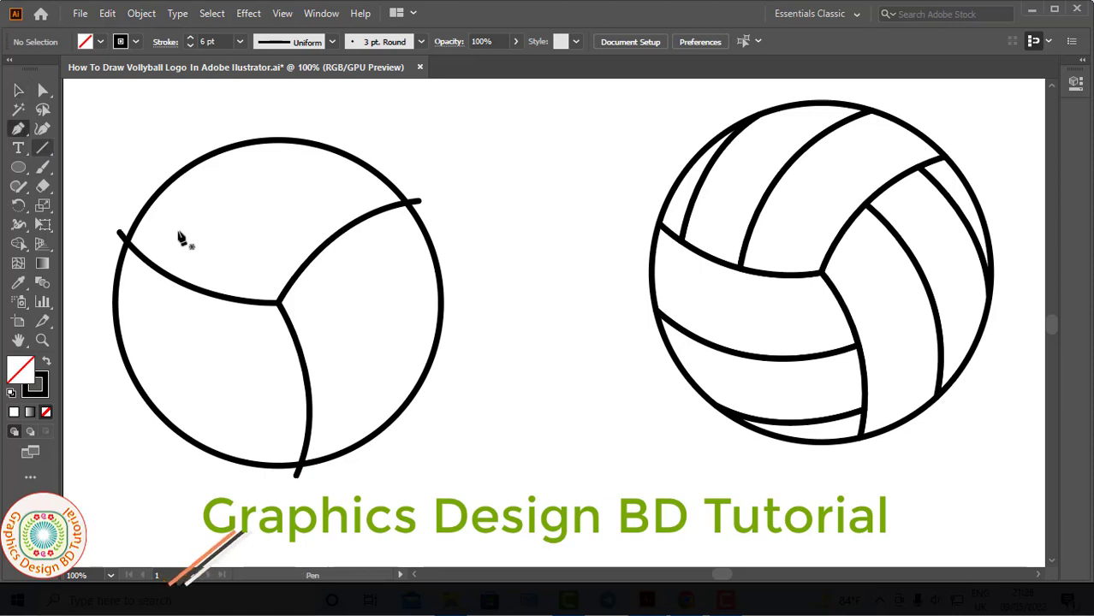
- Draw a curve from the left arc past the circle's upper edge, move its end anchor to about X 314 px, Y 223 px, and refine its bend
{"action": "left_click", "coordinate": [198, 297]}
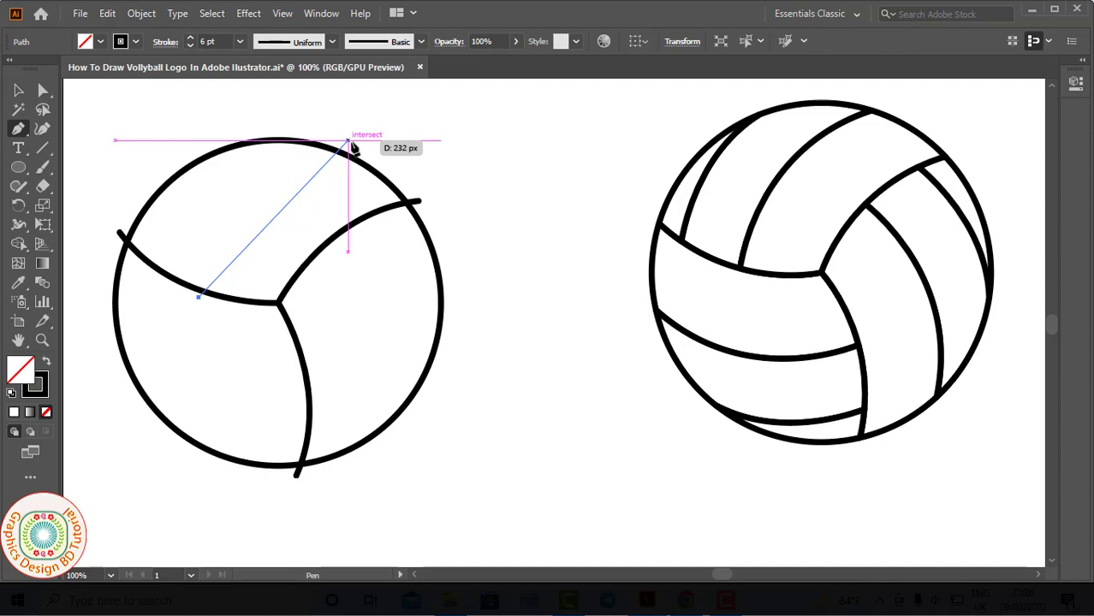
{"action": "left_click_drag", "start_coordinate": [472, 99], "coordinate": [479, 107]}
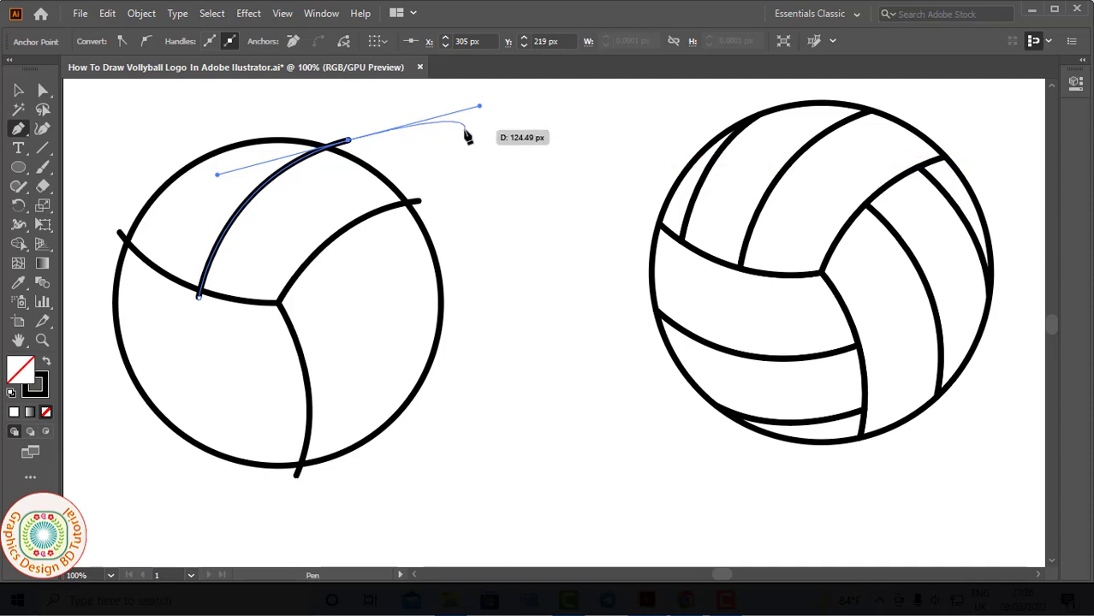
{"action": "key", "text": "Escape"}
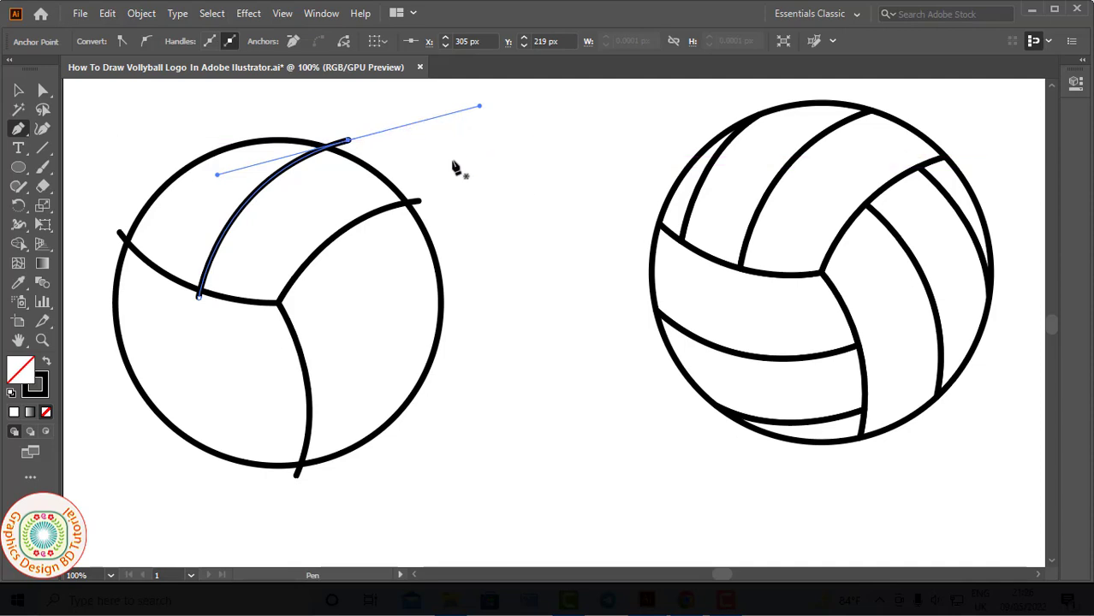
{"action": "left_click_drag", "start_coordinate": [348, 143], "coordinate": [359, 146]}
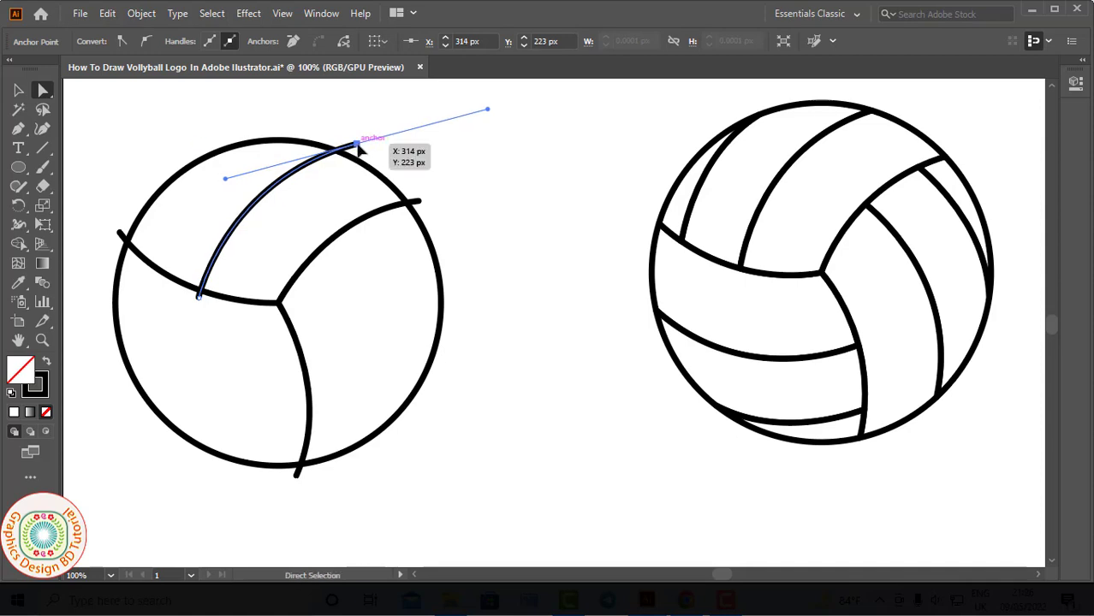
{"action": "left_click_drag", "start_coordinate": [218, 171], "coordinate": [215, 173]}
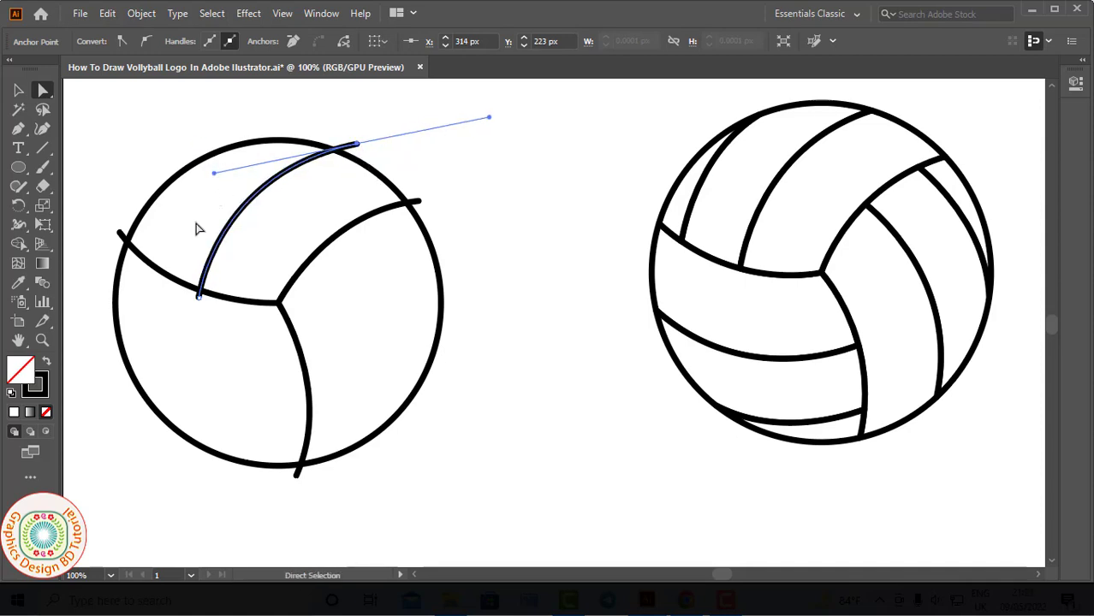
{"action": "key", "text": "v"}
{"action": "left_click", "coordinate": [196, 256]}
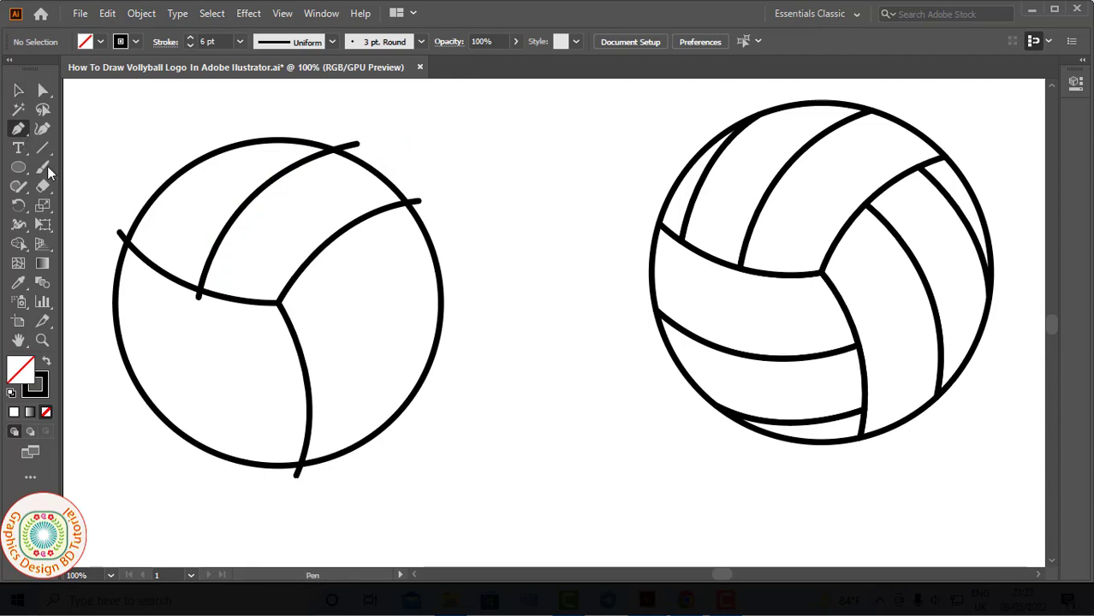
- Draw a second, shorter curve from the left arc to the upper-left outline and reshape it so its end extends past the circle
{"action": "left_click_drag", "start_coordinate": [146, 267], "coordinate": [274, 210]}
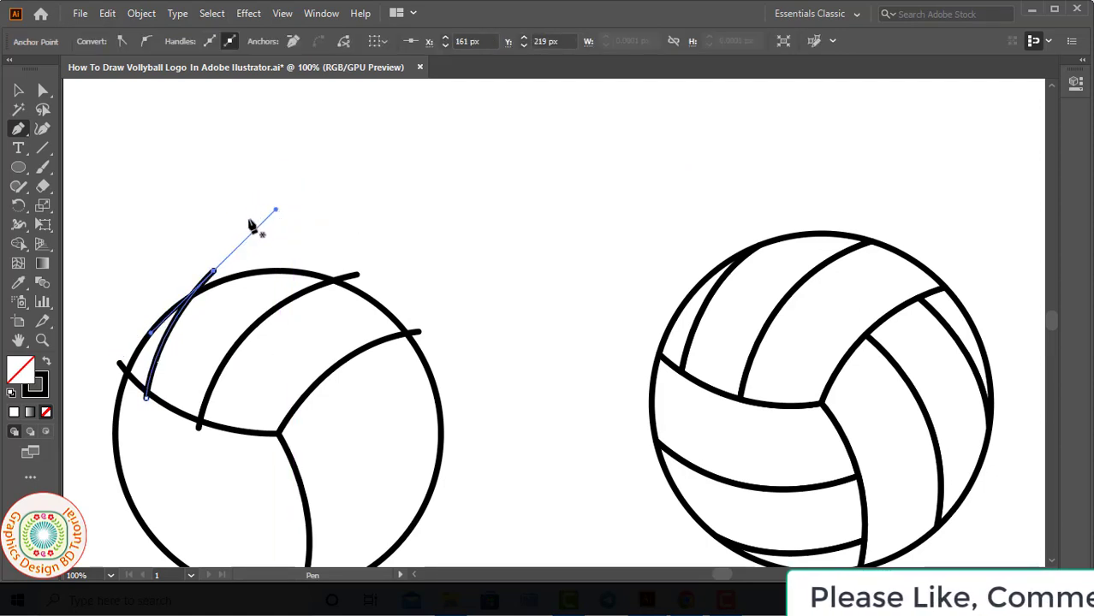
{"action": "left_click", "coordinate": [41, 90]}
{"action": "left_click_drag", "start_coordinate": [213, 271], "coordinate": [221, 274]}
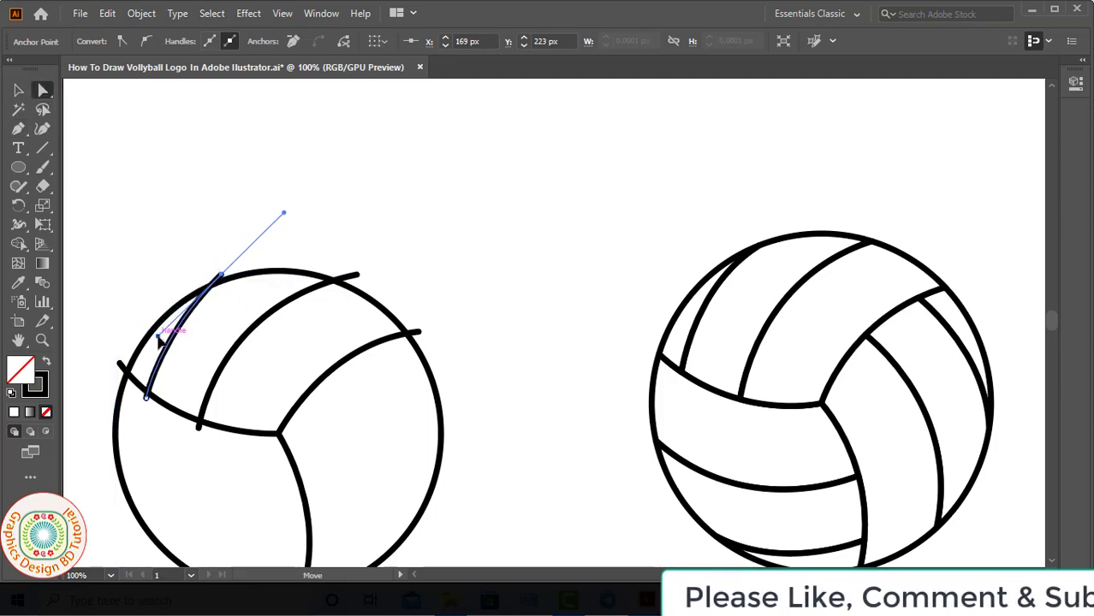
{"action": "left_click_drag", "start_coordinate": [157, 337], "coordinate": [157, 308]}
{"action": "left_click_drag", "start_coordinate": [221, 274], "coordinate": [257, 250]}
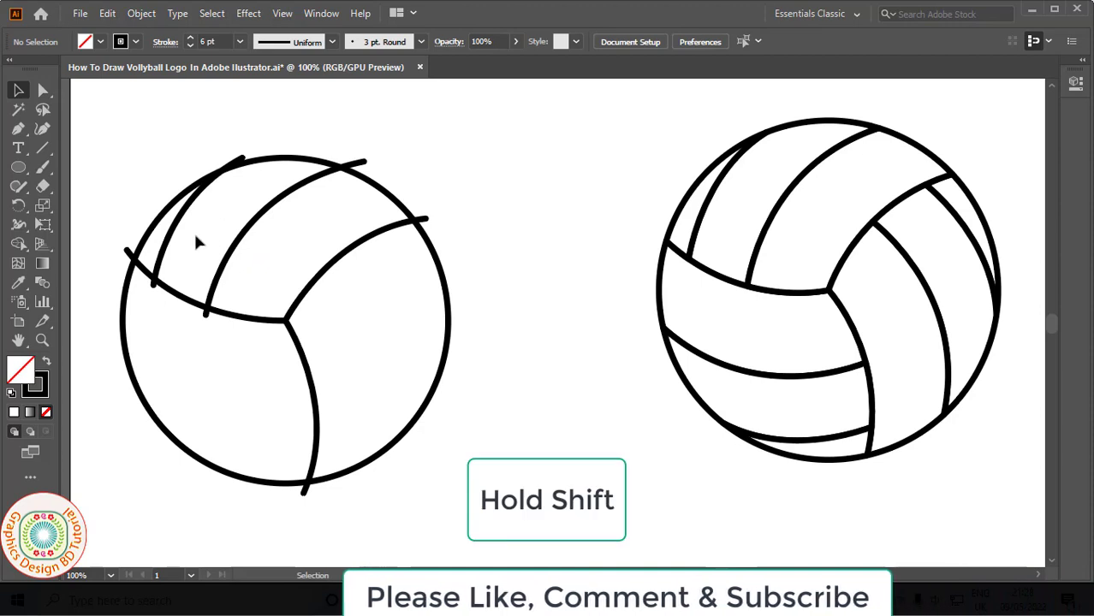
- Copy the two upper-left seam curves by rotating them 120° about the circle's centre, and repeat the copy for the third section
{"action": "left_click", "coordinate": [238, 247]}
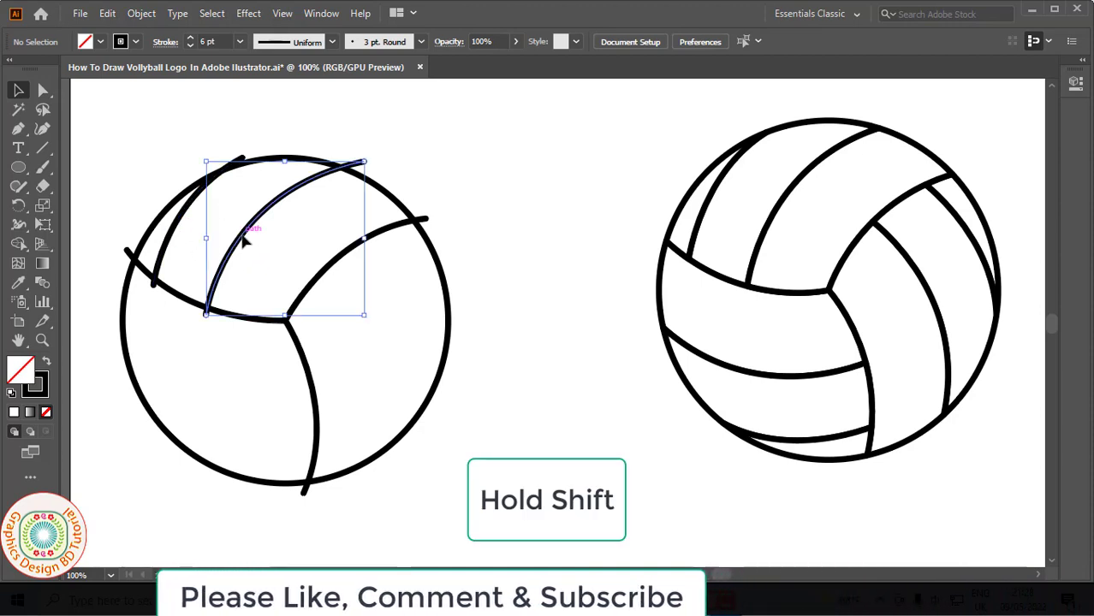
{"action": "left_click", "coordinate": [171, 247], "text": "shift"}
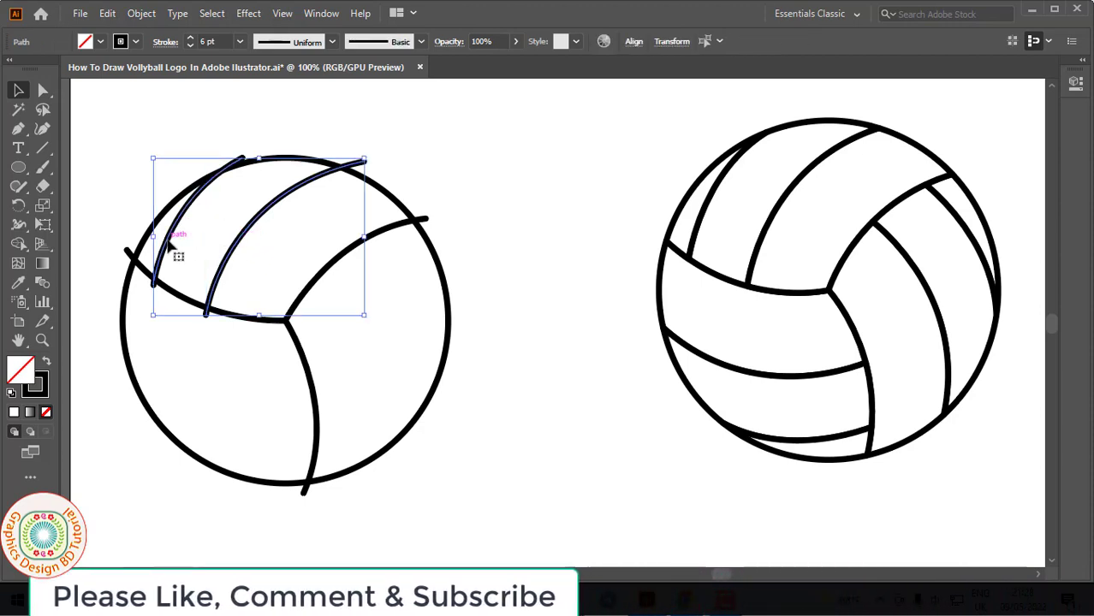
{"action": "left_click", "coordinate": [19, 206]}
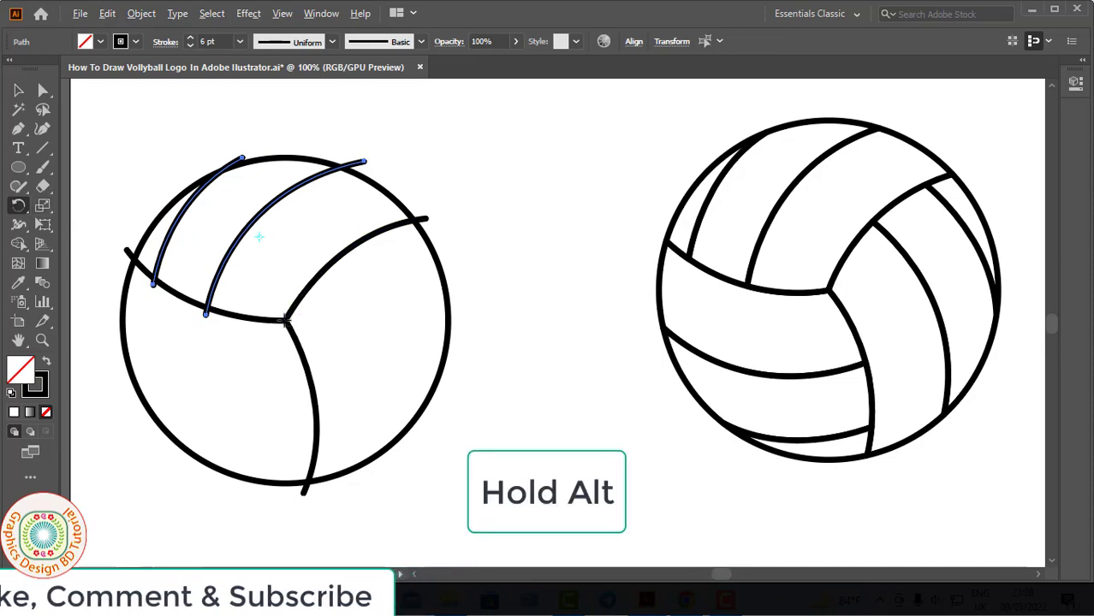
{"action": "left_click", "coordinate": [286, 321], "text": "alt"}
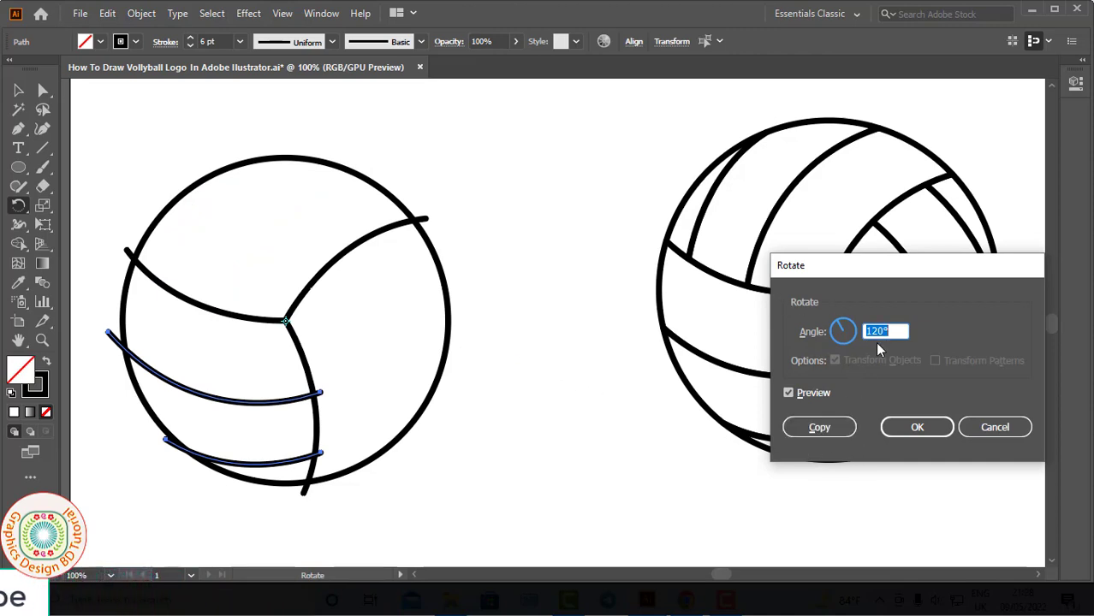
{"action": "left_click", "coordinate": [820, 428]}
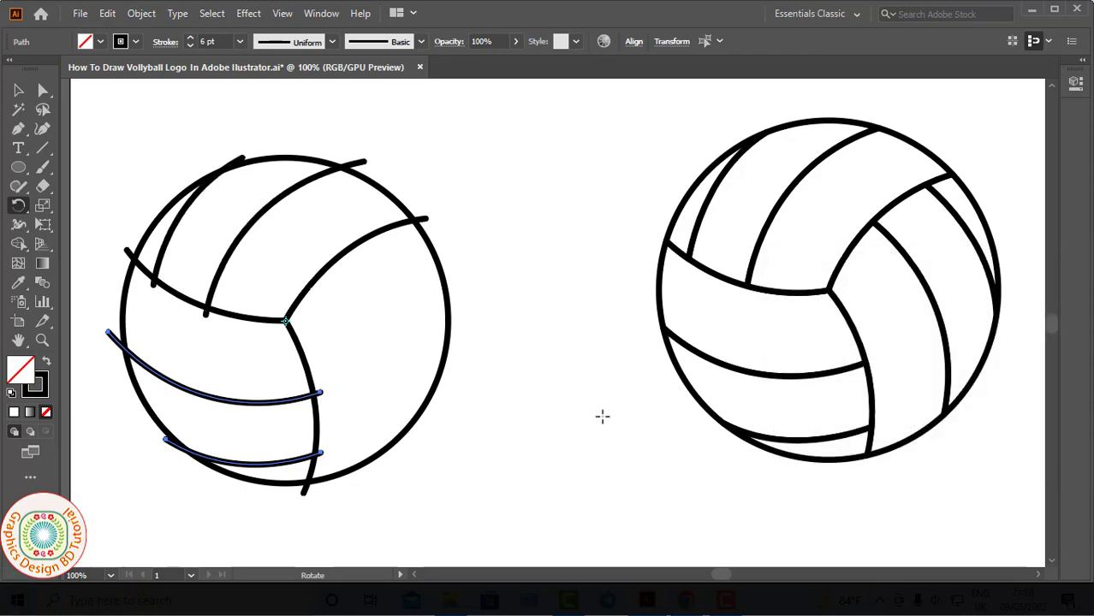
{"action": "key", "text": "ctrl+d"}
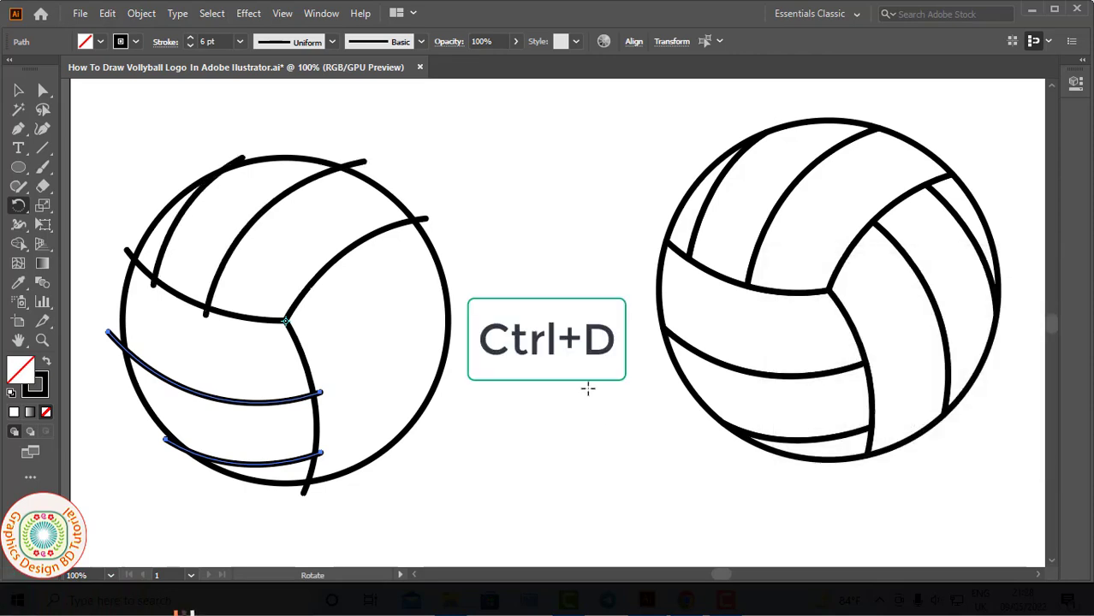
{"action": "key", "text": "ctrl+d"}
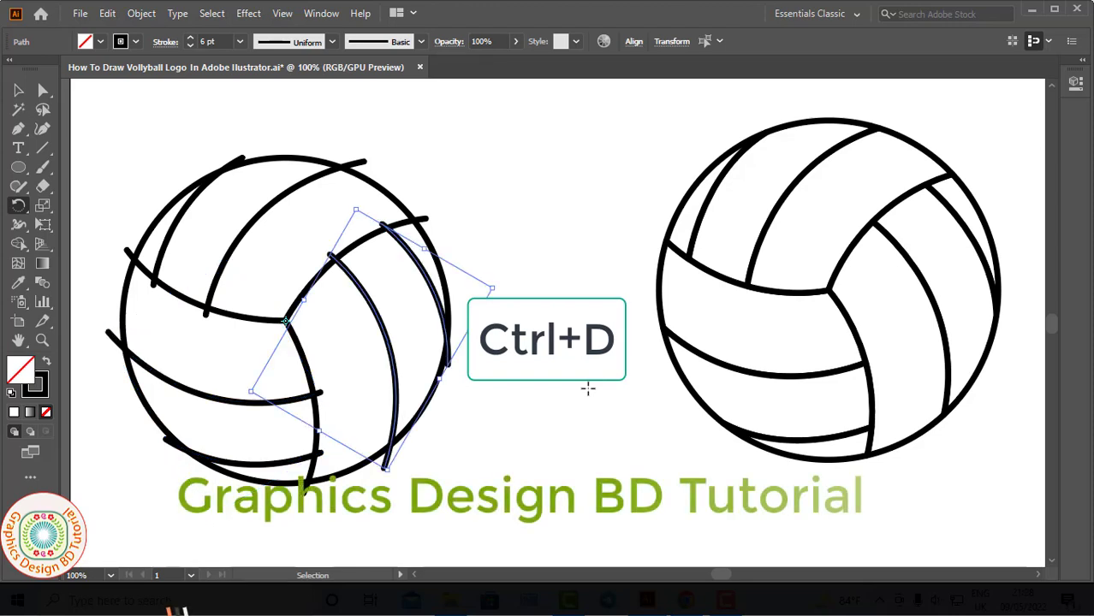
- Select the circle and all seams of the drawn ball and split them with Pathfinder Divide to cut off the ends outside the circle
{"action": "key", "text": "v"}
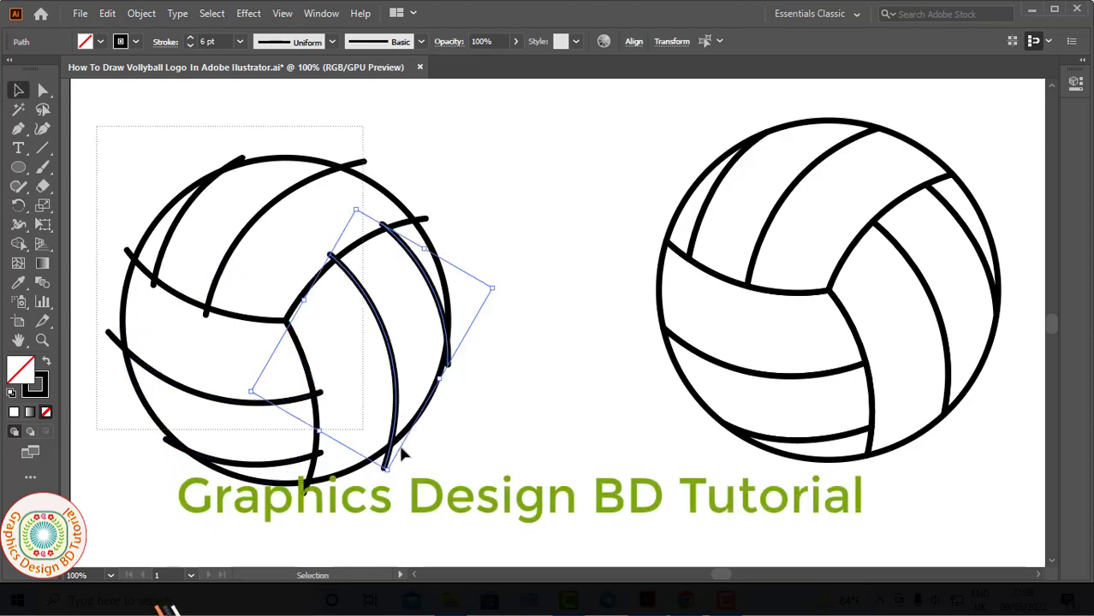
{"action": "key", "text": "ctrl+a"}
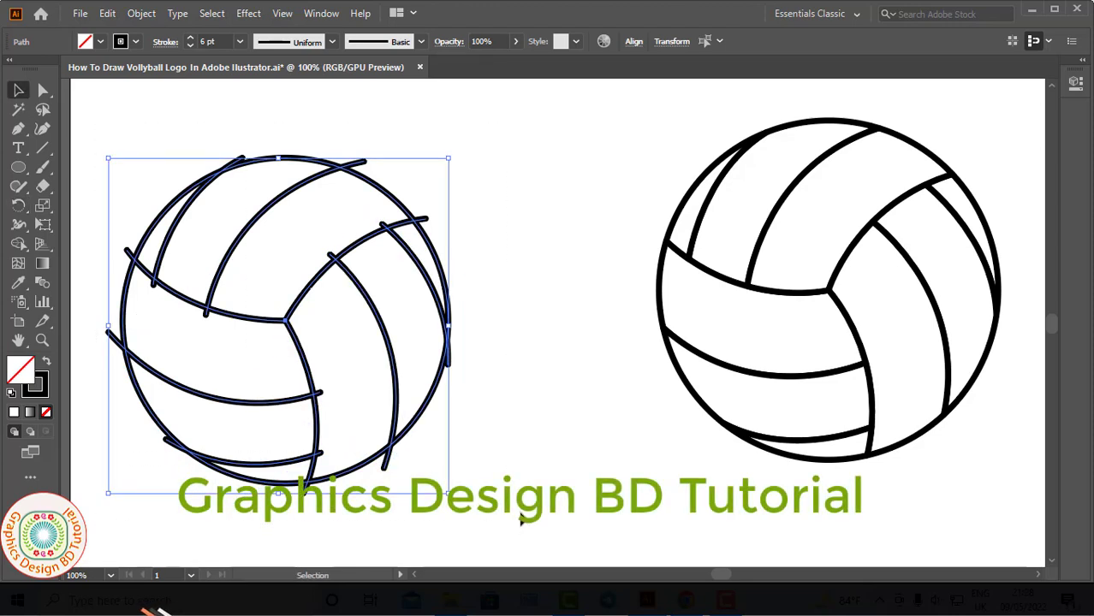
{"action": "left_click", "coordinate": [321, 14]}
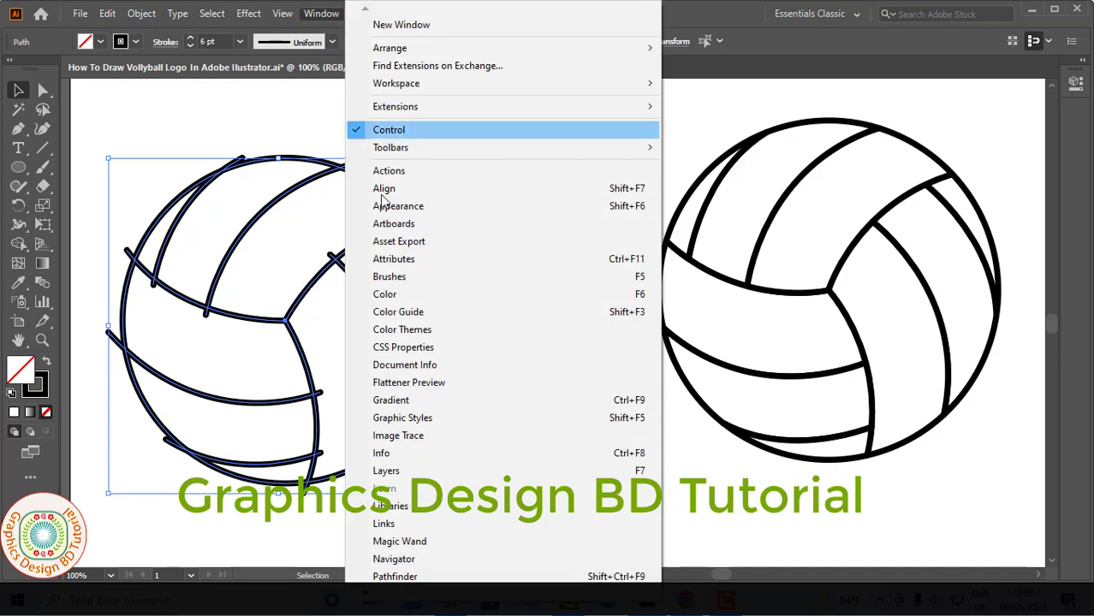
{"action": "scroll", "coordinate": [505, 342], "scroll_direction": "down", "scroll_amount": 3}
{"action": "scroll", "coordinate": [416, 419], "scroll_direction": "down", "scroll_amount": 2}
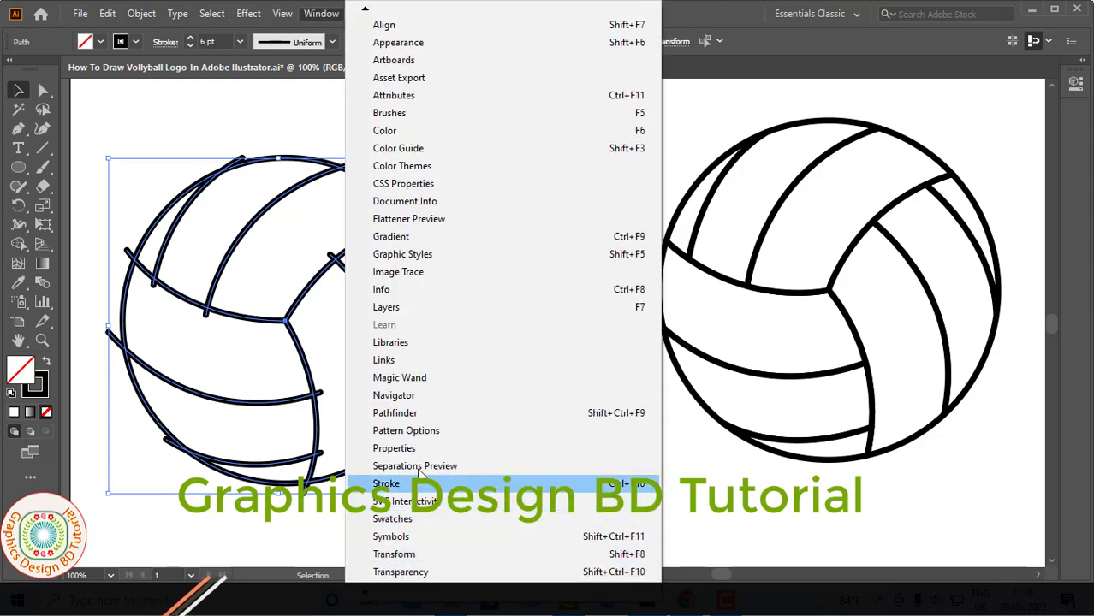
{"action": "left_click", "coordinate": [411, 415]}
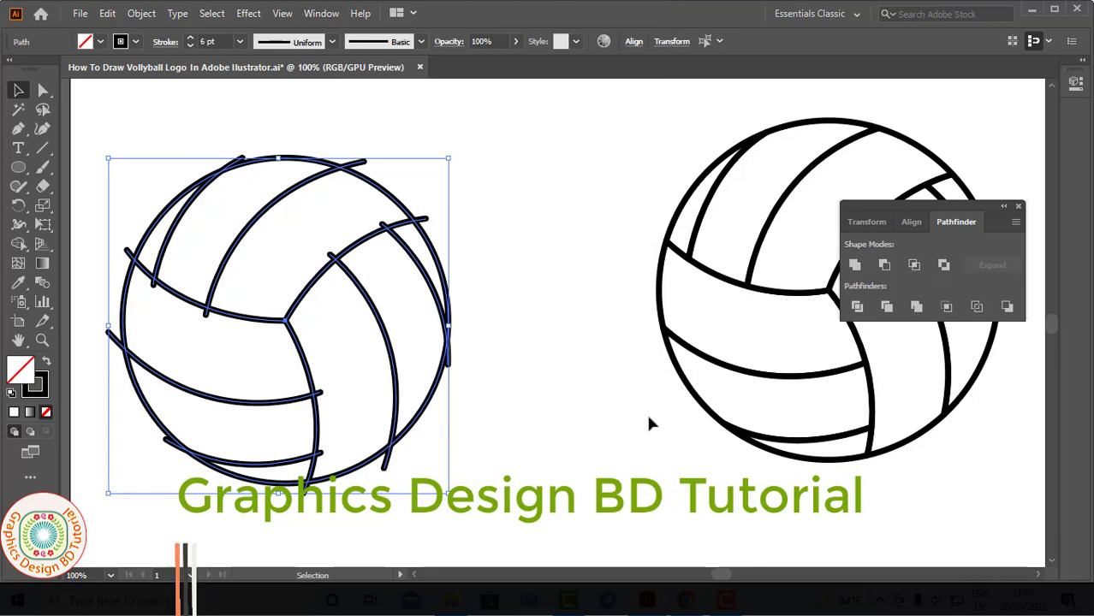
{"action": "left_click", "coordinate": [857, 307]}
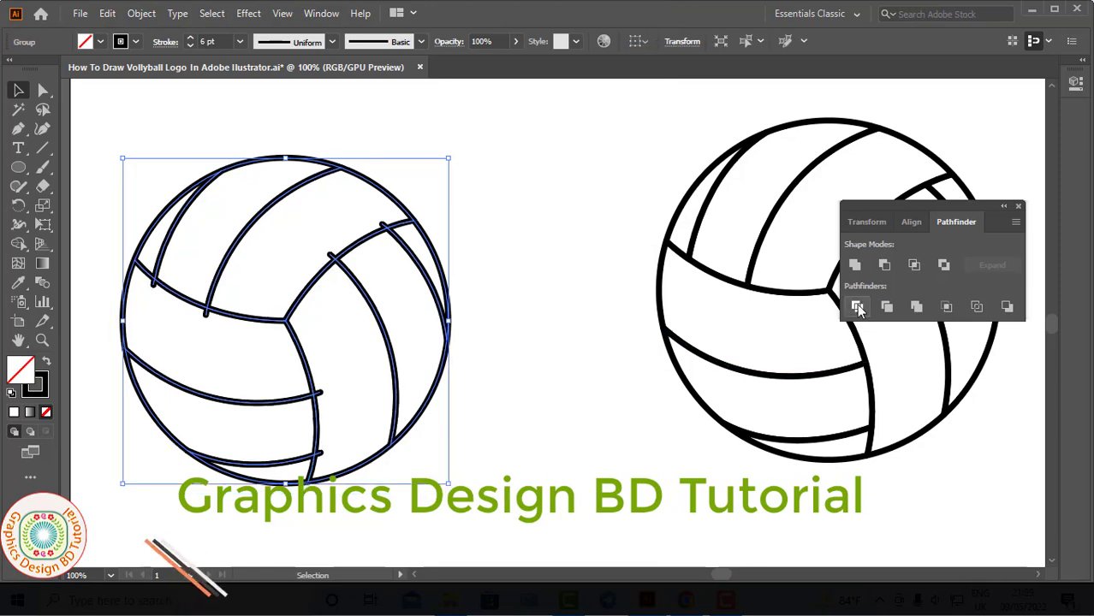
- Fill the divided ball panels with white and use the Shape Builder tool to clean up the seam ends overshooting their junctions
{"action": "left_click", "coordinate": [315, 15]}
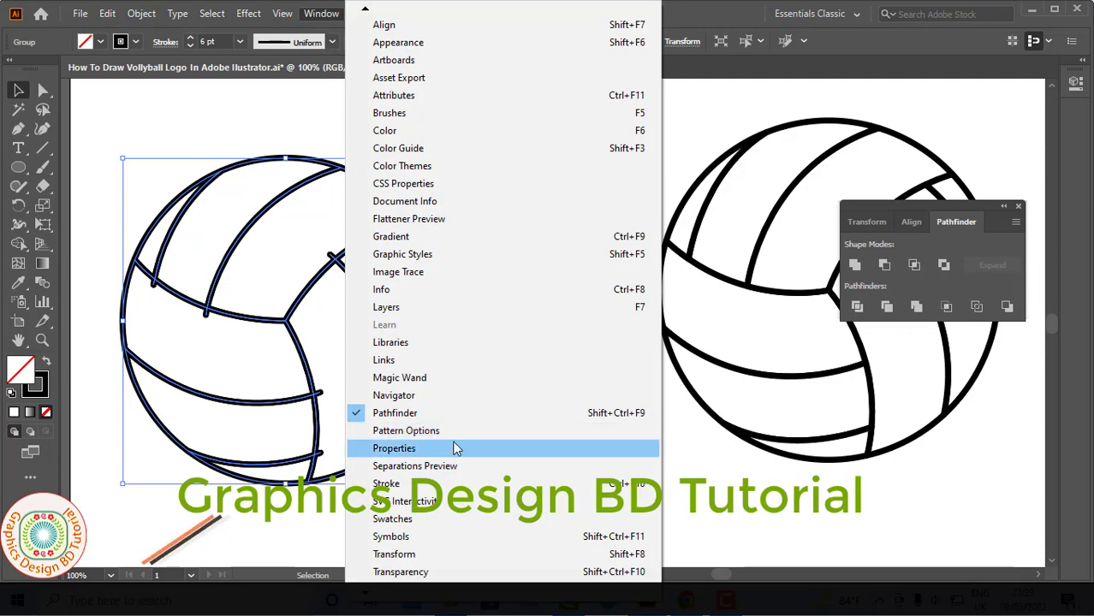
{"action": "left_click", "coordinate": [394, 519]}
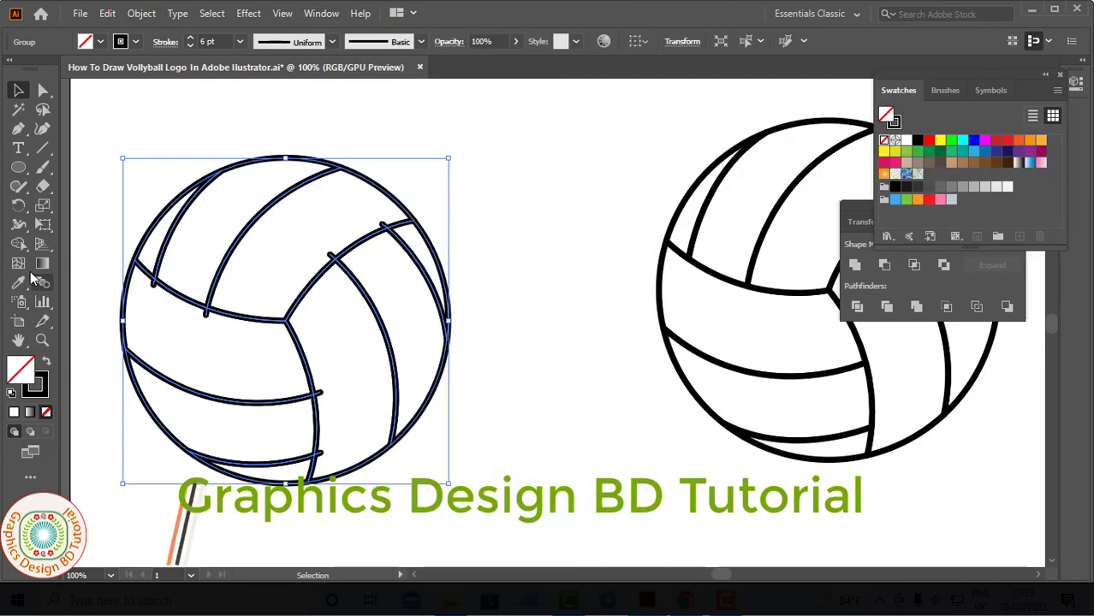
{"action": "left_click", "coordinate": [19, 244]}
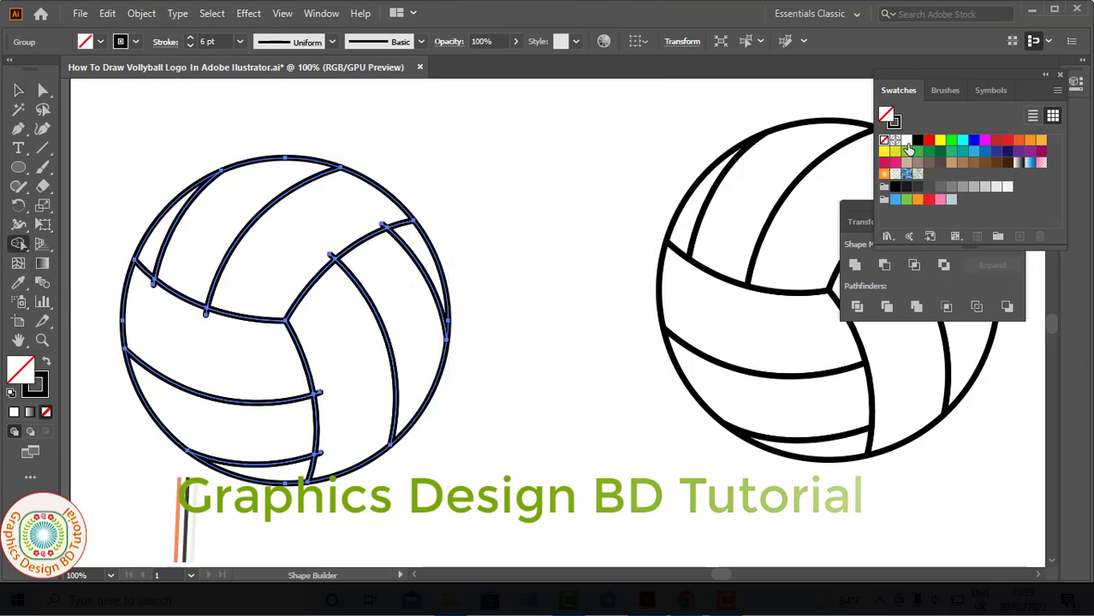
{"action": "left_click", "coordinate": [907, 139]}
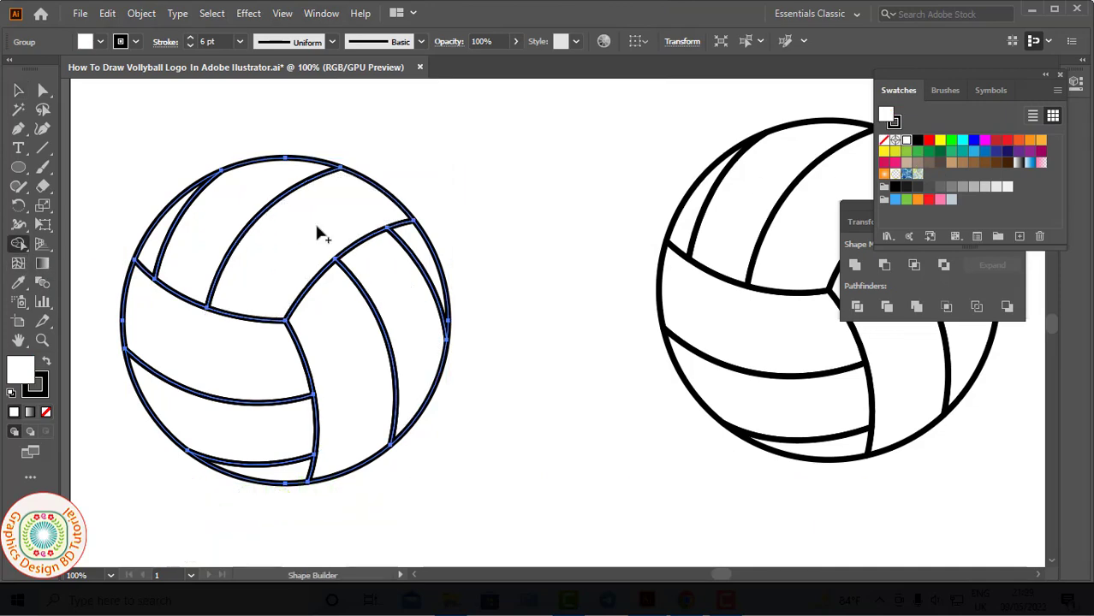
{"action": "left_click", "coordinate": [235, 218]}
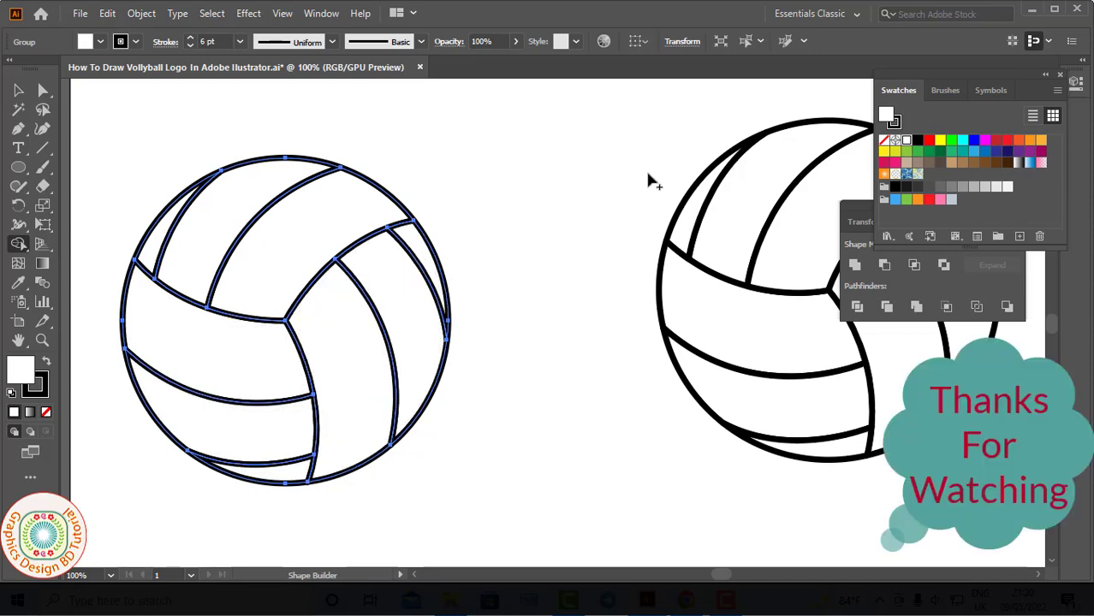
- Save the volleyball document and deselect the finished ball
{"action": "key", "text": "v"}
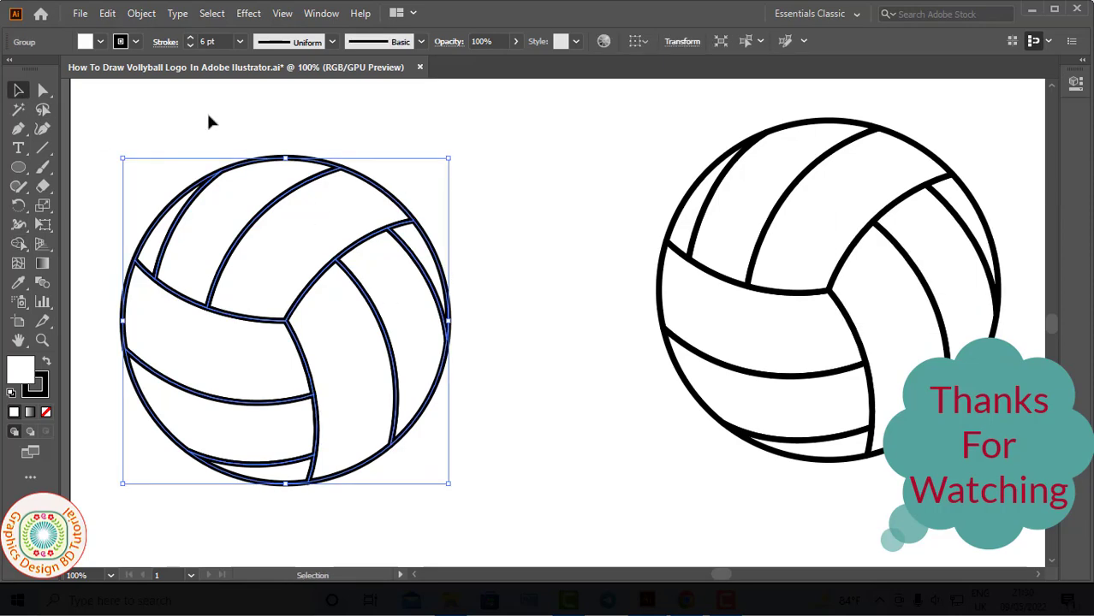
{"action": "left_click", "coordinate": [79, 13]}
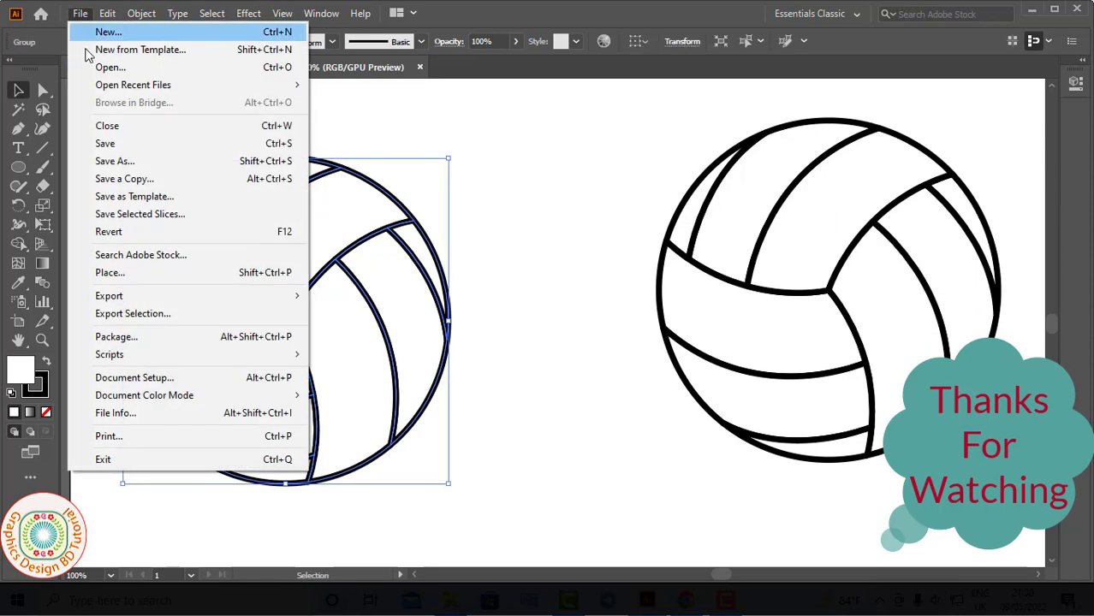
{"action": "left_click", "coordinate": [109, 147]}
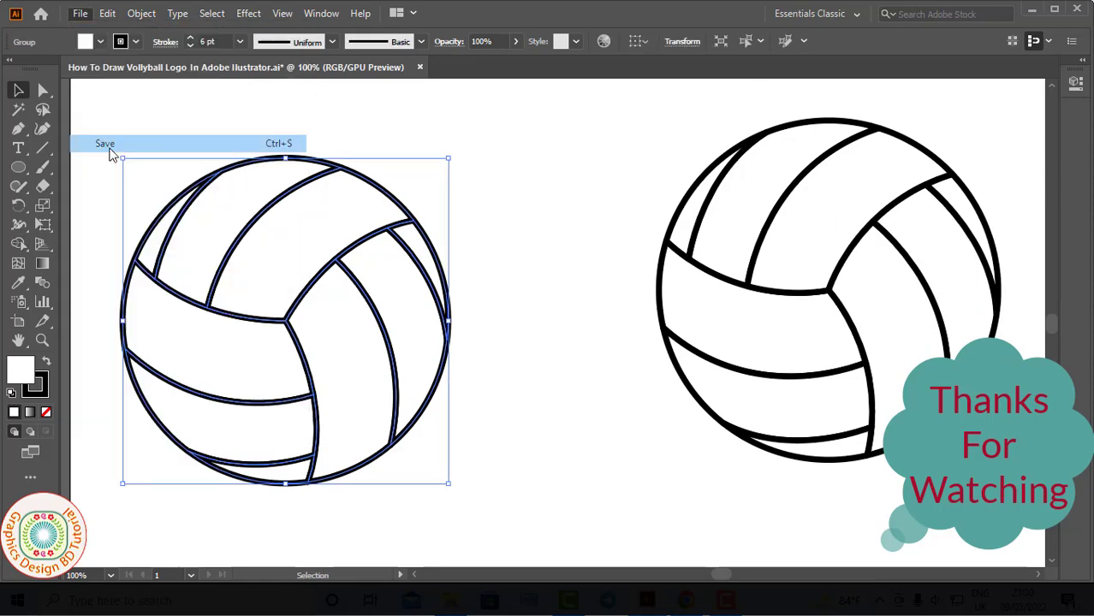
{"action": "left_click", "coordinate": [501, 339]}
{"action": "key", "text": "ctrl+minus"}
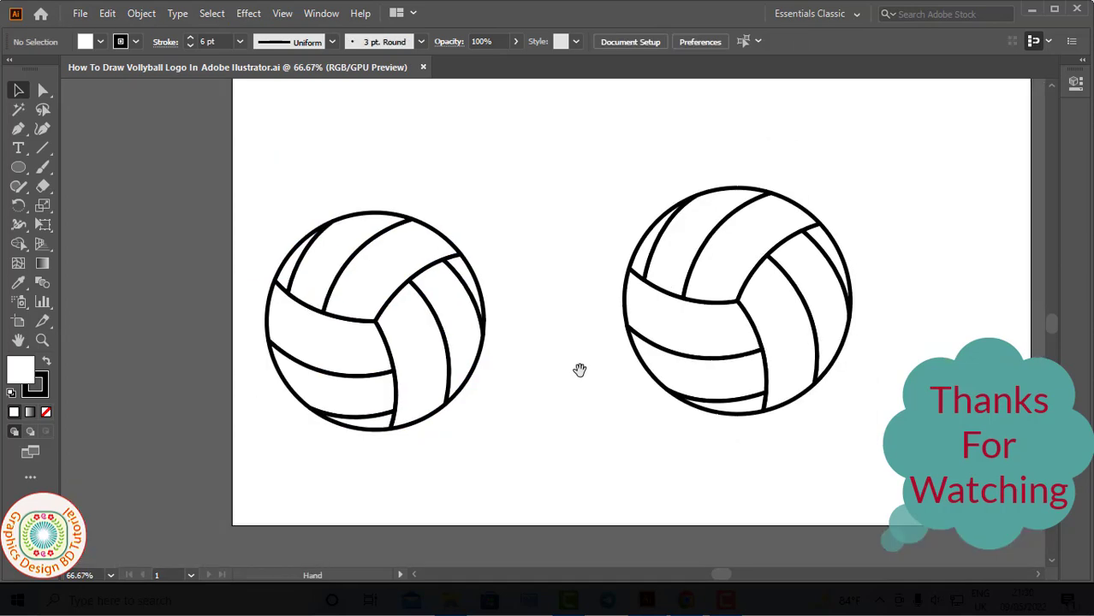
{"action": "left_click_drag", "start_coordinate": [580, 369], "coordinate": [472, 371]}
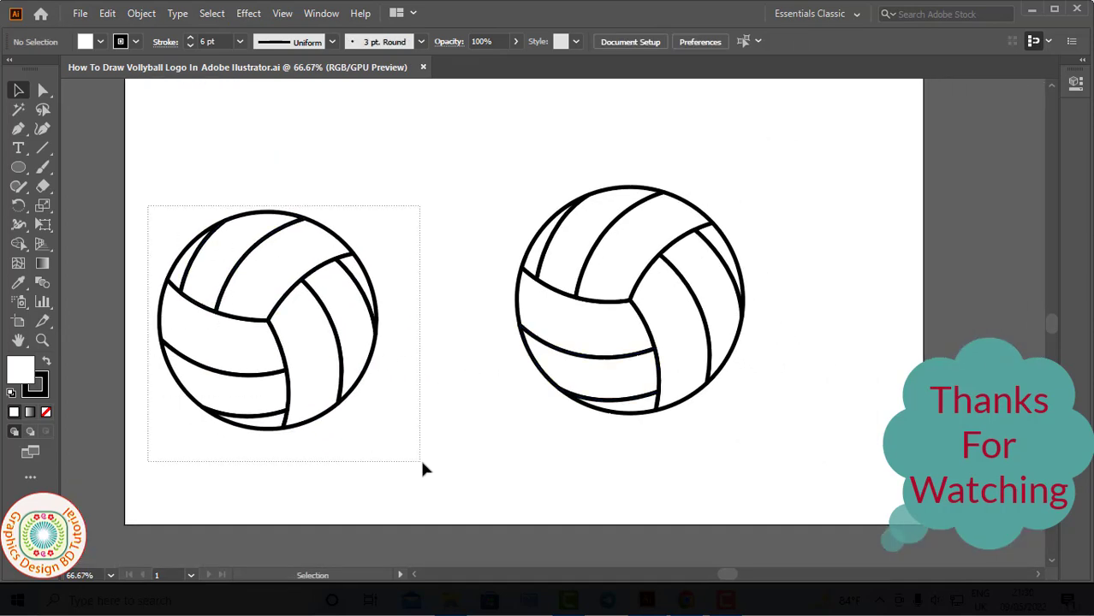